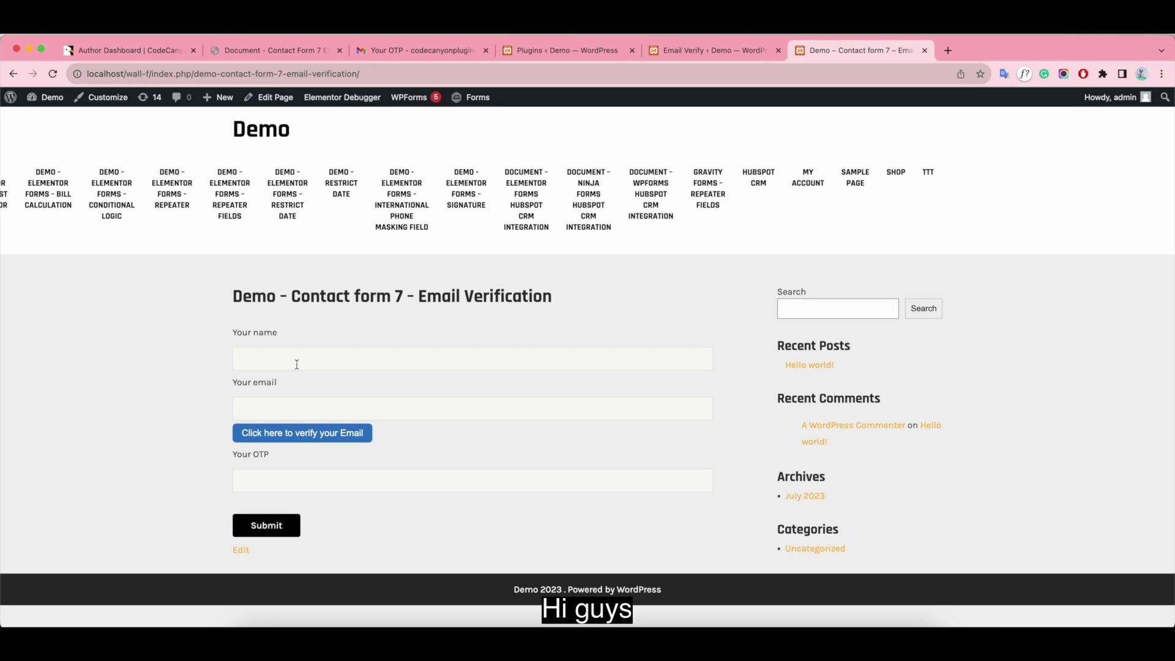
# - Enter the name and the copied email address on the demo form and request a verification code
pyautogui.write('Joan')
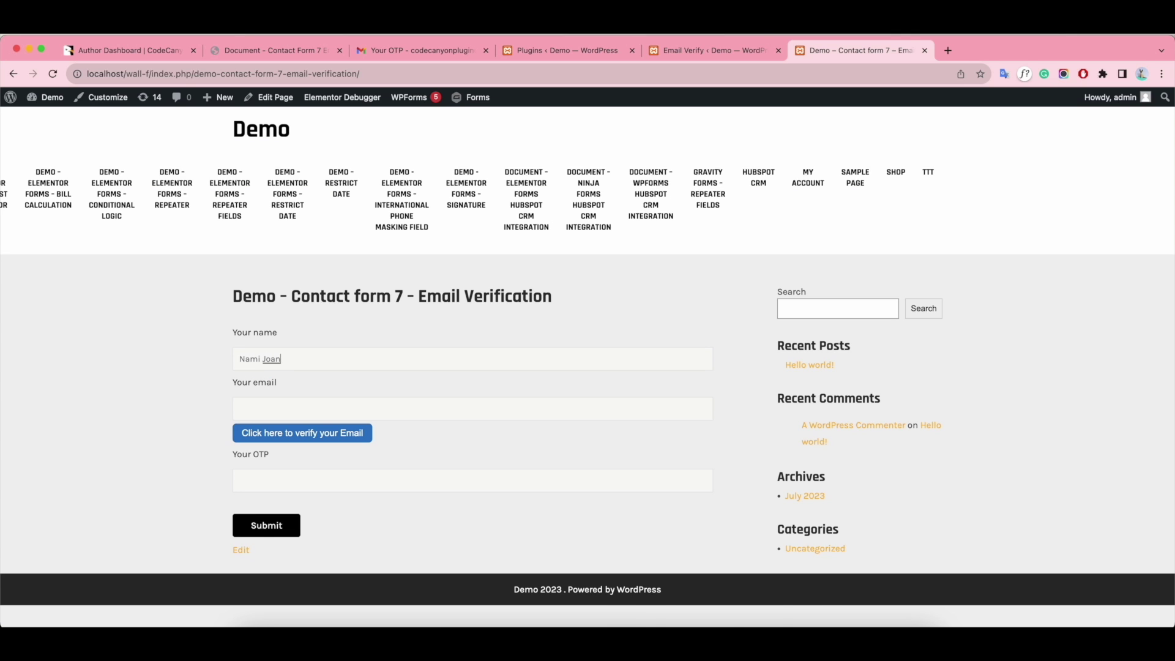
pyautogui.click(492, 55)
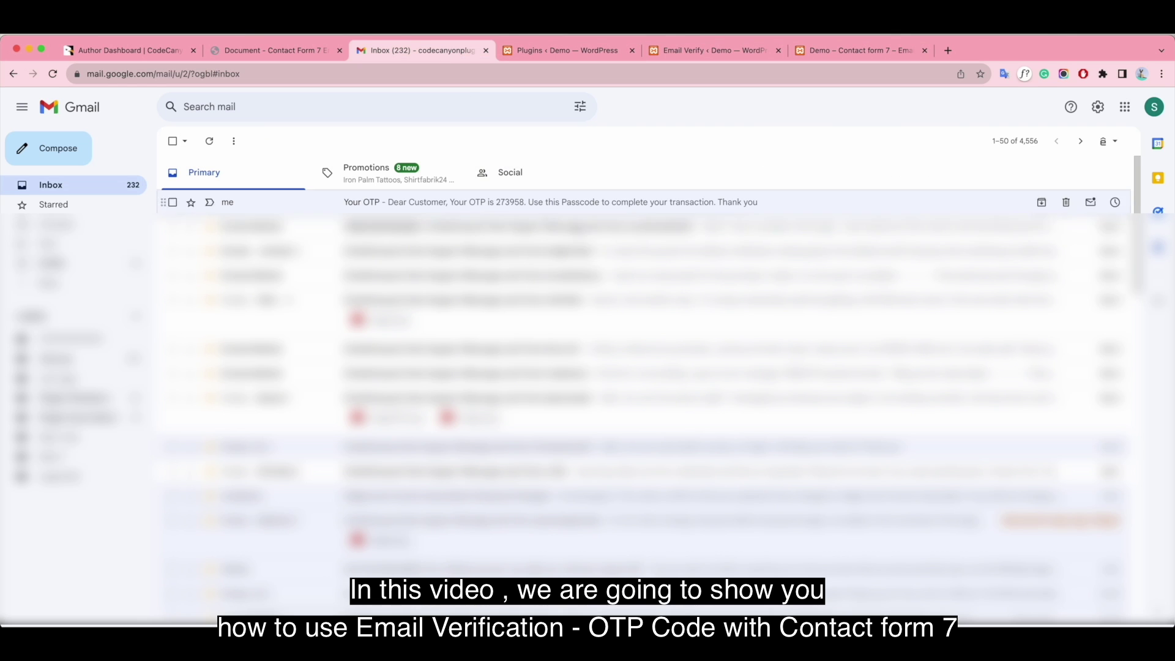
pyautogui.click(663, 203)
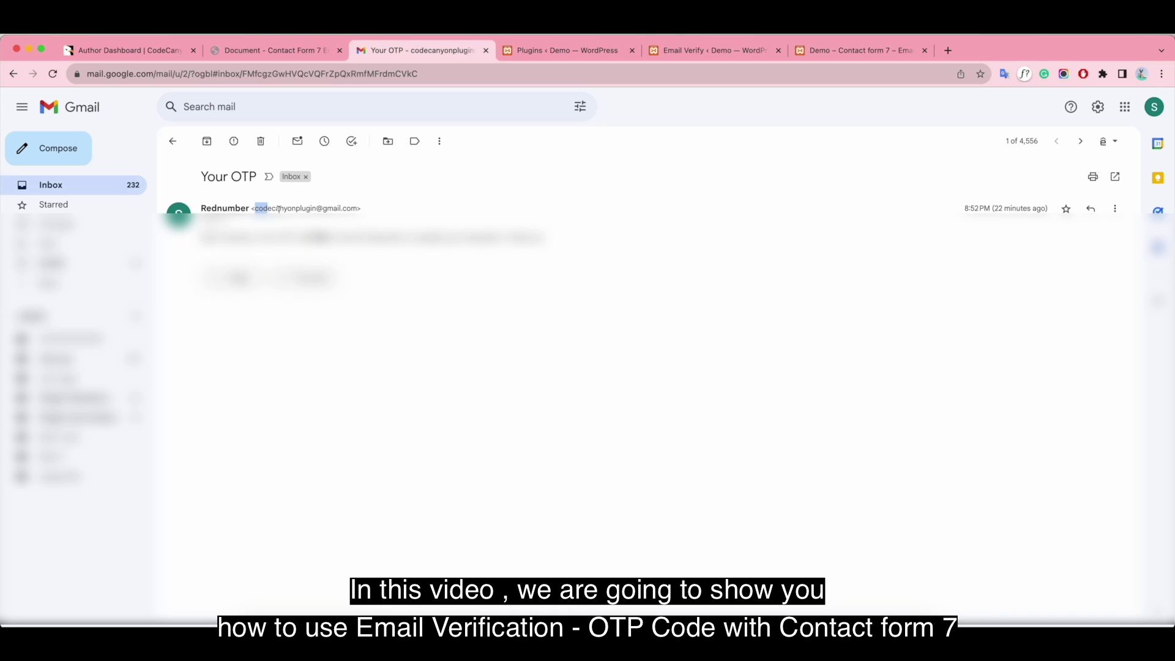
pyautogui.moveTo(256, 208); pyautogui.dragTo(350, 208)
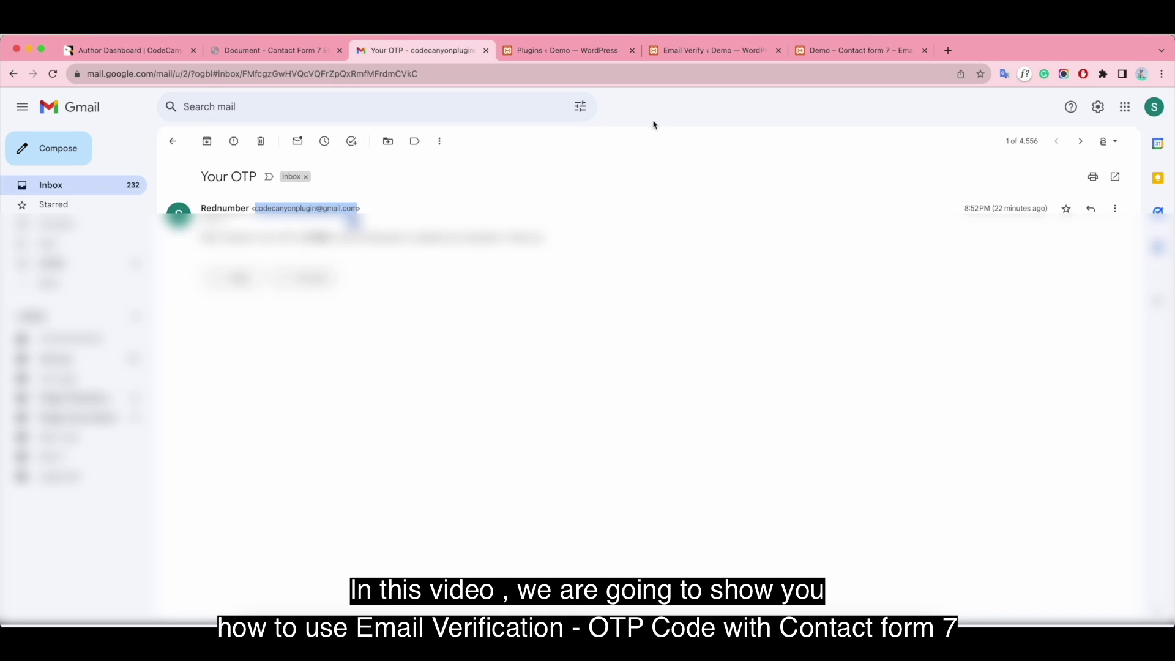
pyautogui.click(838, 51)
pyautogui.click(276, 402)
pyautogui.press('super+v')
pyautogui.click(332, 432)
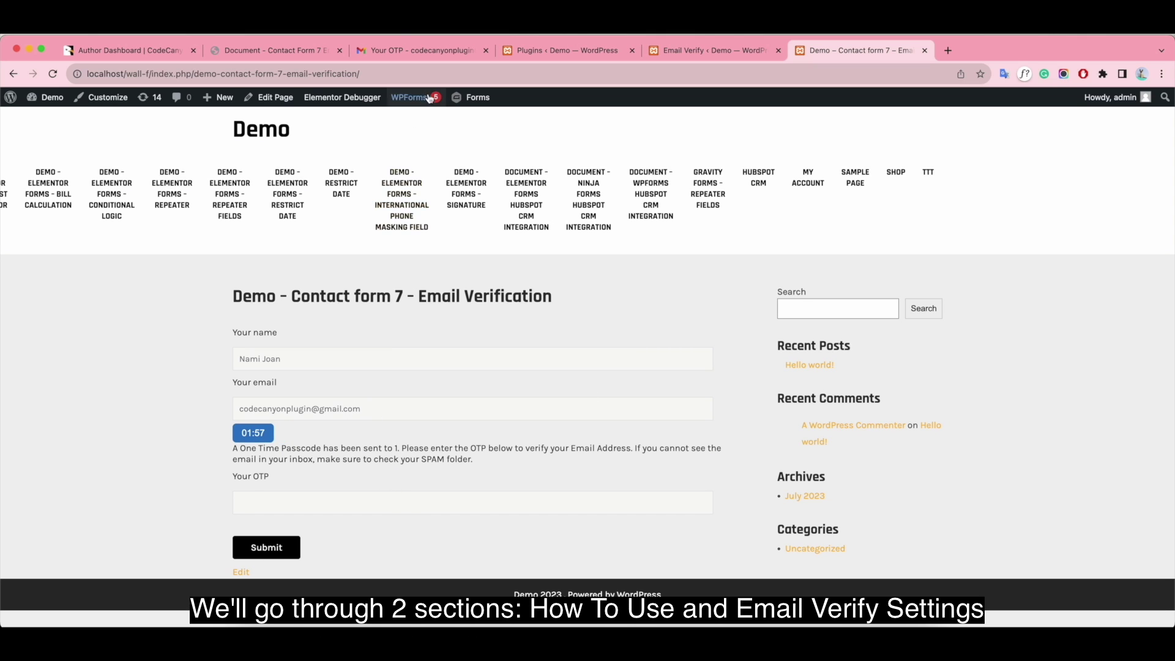
# - Take the one-time code from the new Verification Code email and submit the form with it
pyautogui.click(422, 50)
pyautogui.click(172, 138)
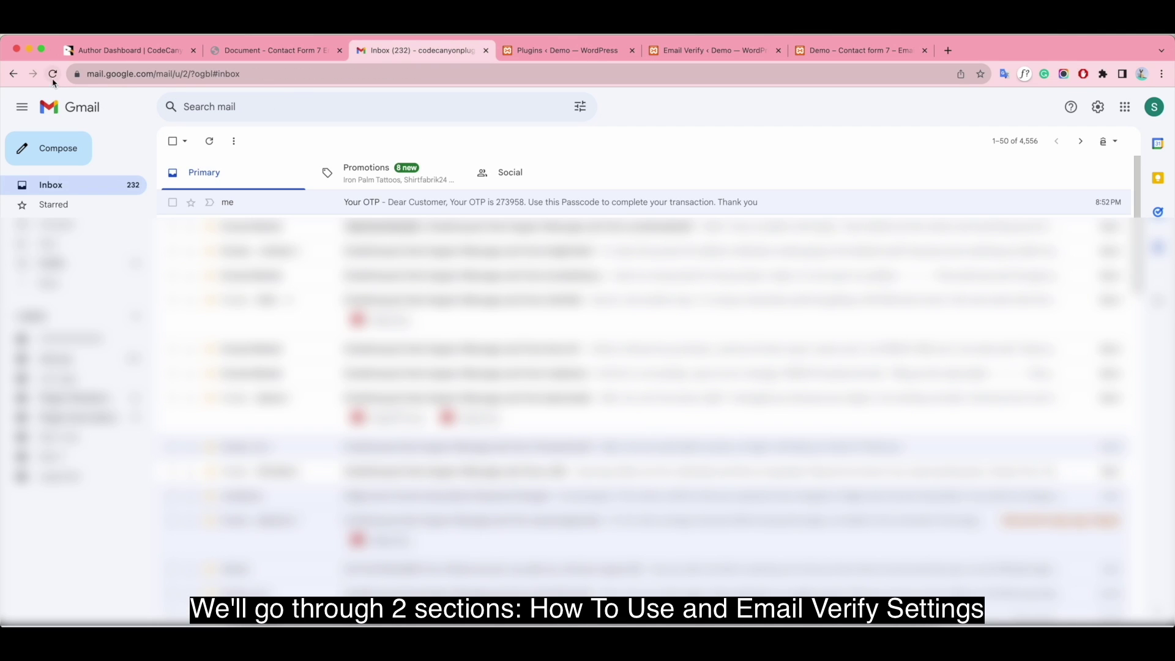
pyautogui.click(53, 73)
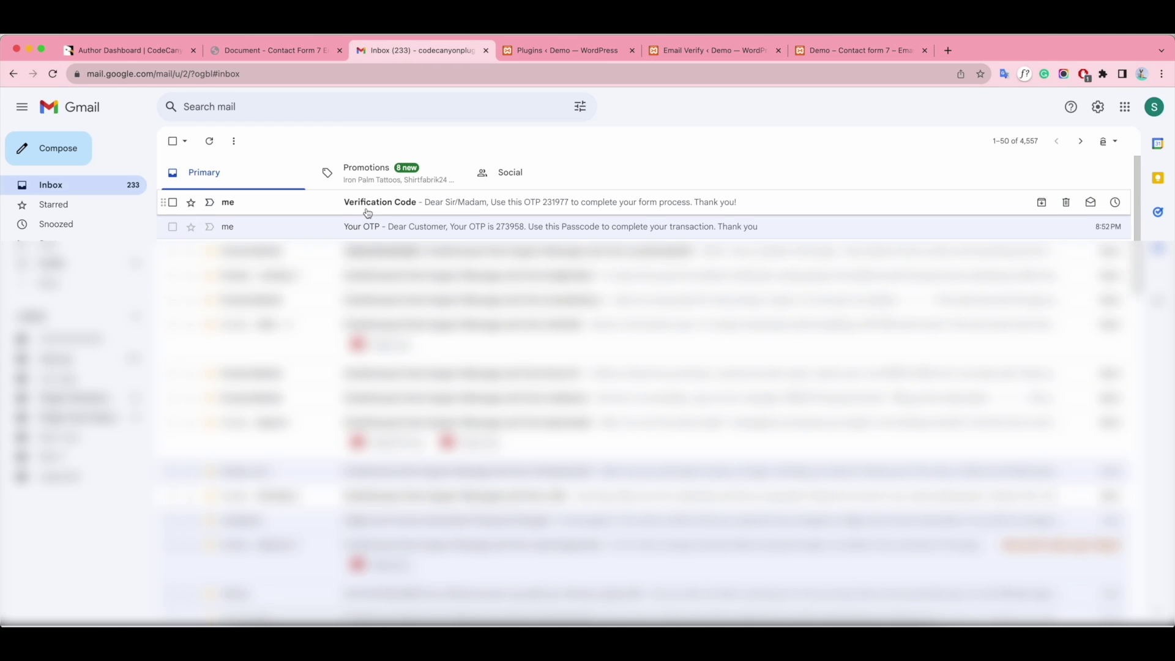
pyautogui.click(796, 203)
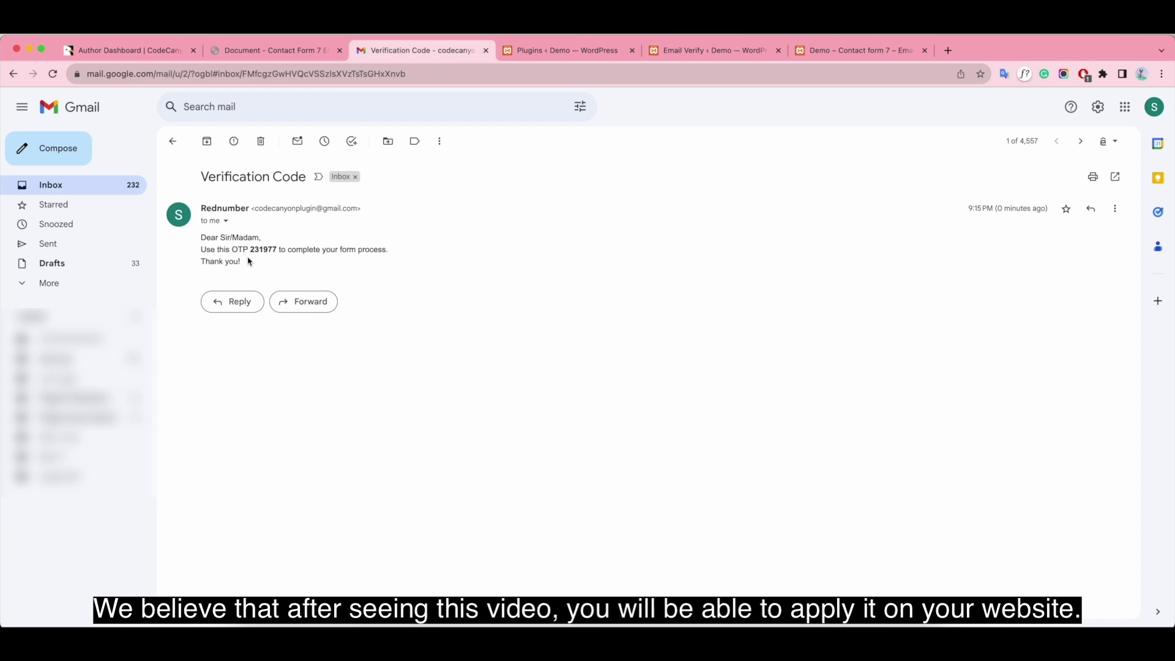
pyautogui.moveTo(250, 251); pyautogui.dragTo(282, 251)
pyautogui.press('super+c')
pyautogui.click(857, 50)
pyautogui.press('super+v')
pyautogui.click(266, 547)
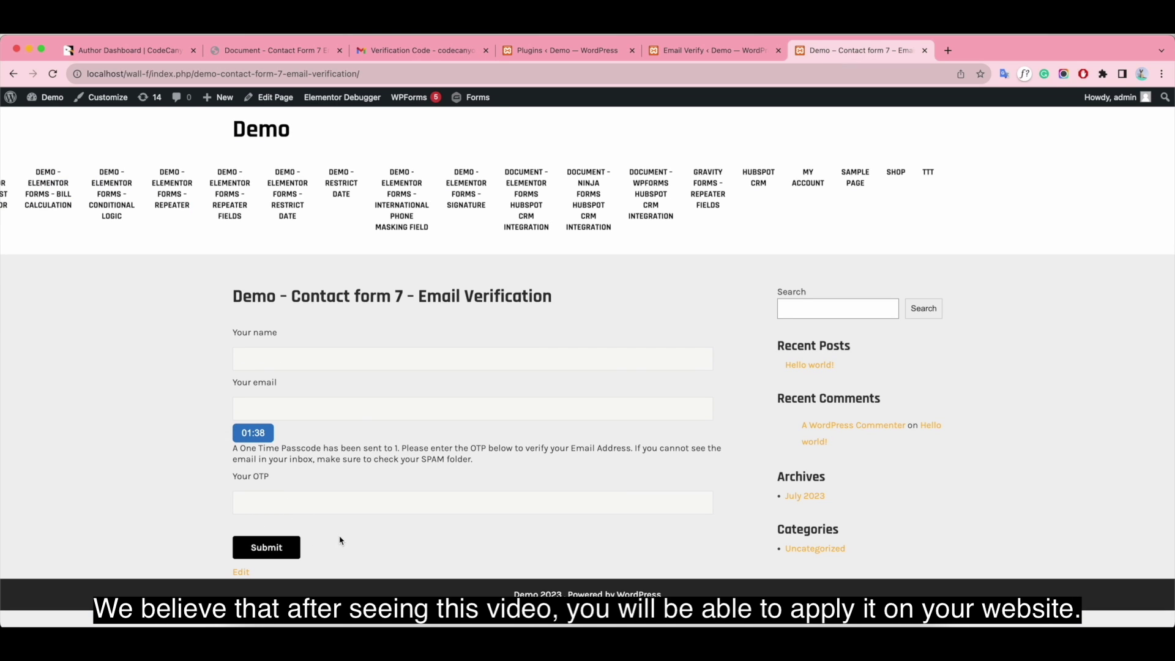
pyautogui.scroll(-1, 536, 509)
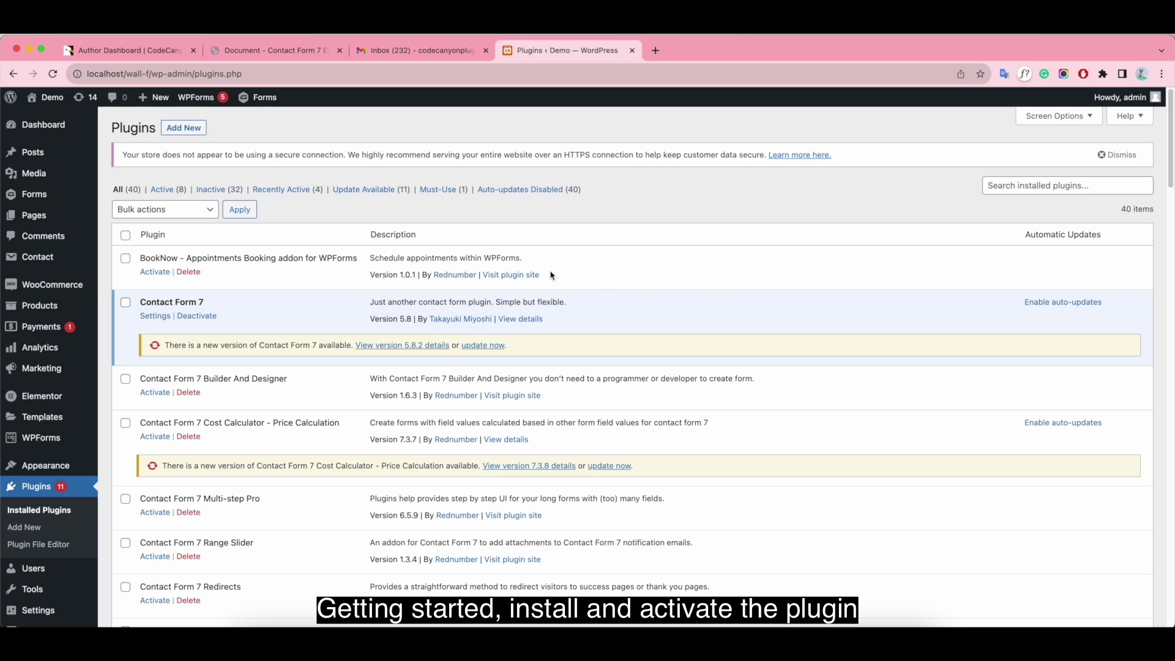
# - Upload the v4.1.2 email verification plugin zip from the Dropbox DATA folder, then install and activate it
pyautogui.click(185, 130)
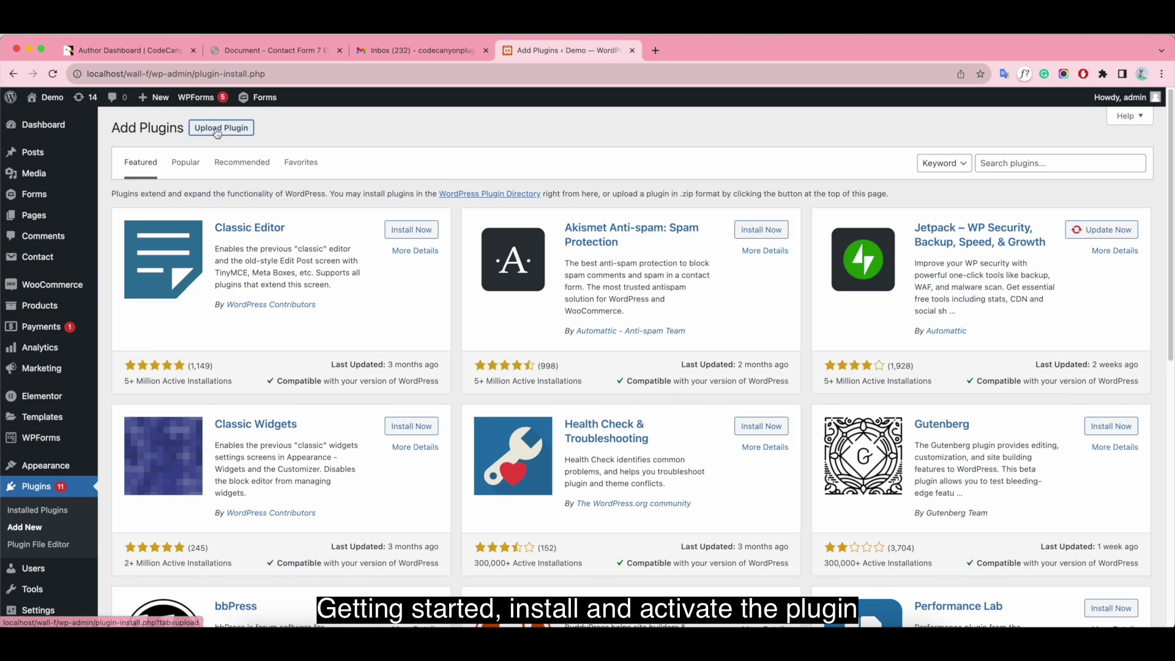
pyautogui.click(219, 128)
pyautogui.click(547, 240)
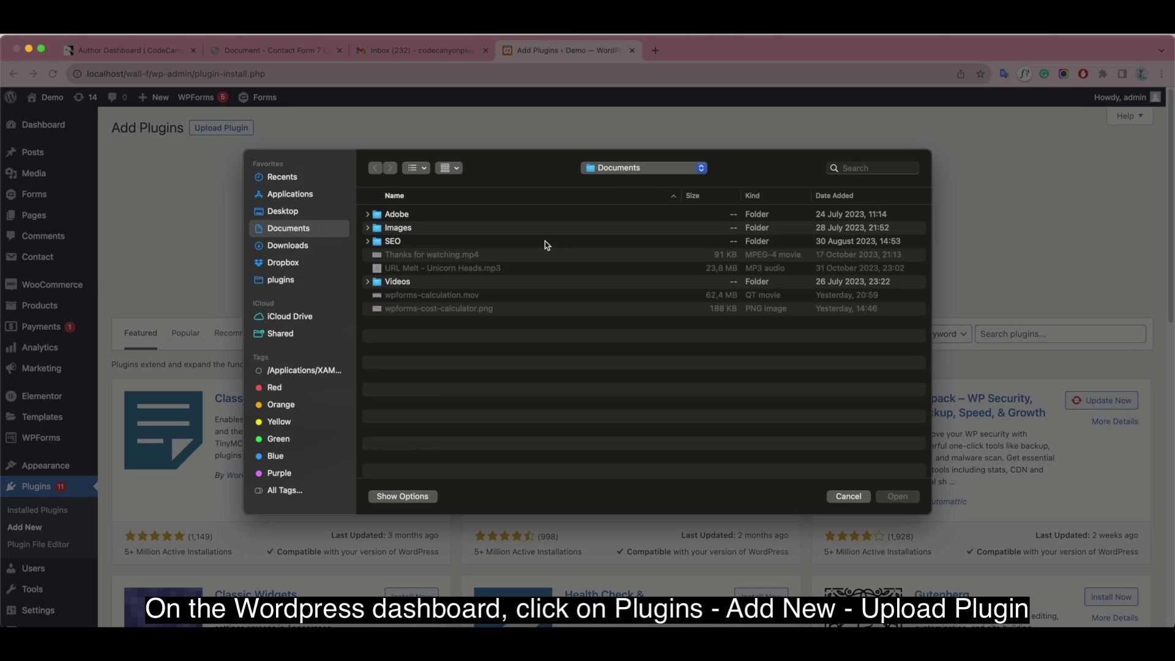
pyautogui.click(306, 264)
pyautogui.doubleClick(412, 269)
pyautogui.doubleClick(458, 255)
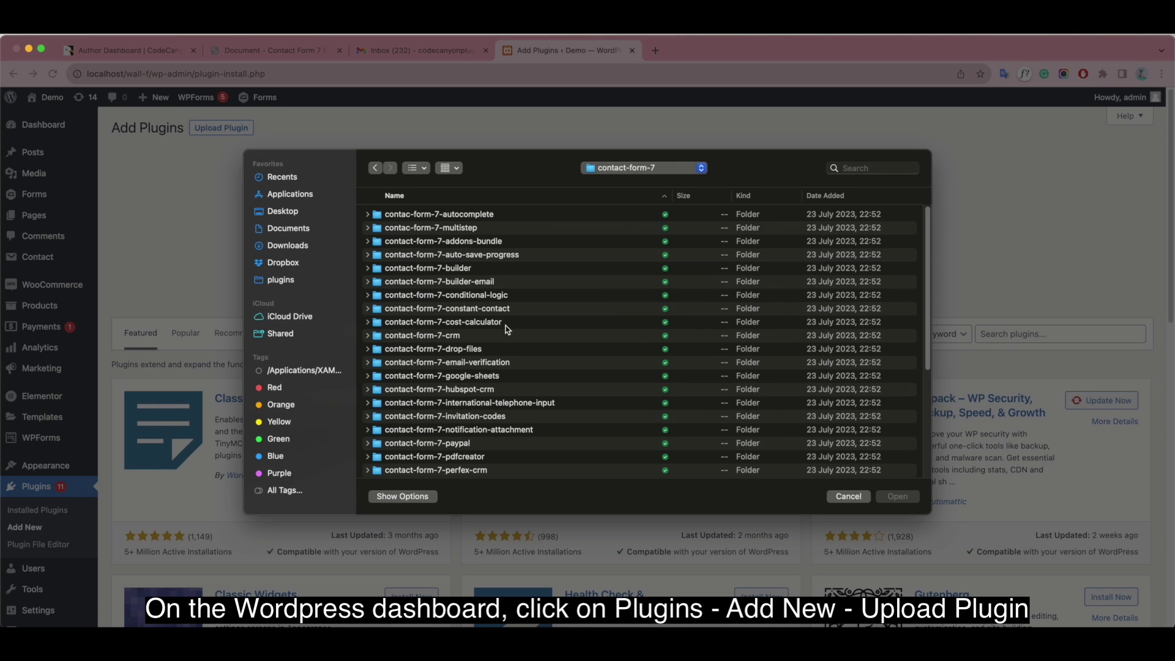
pyautogui.doubleClick(480, 362)
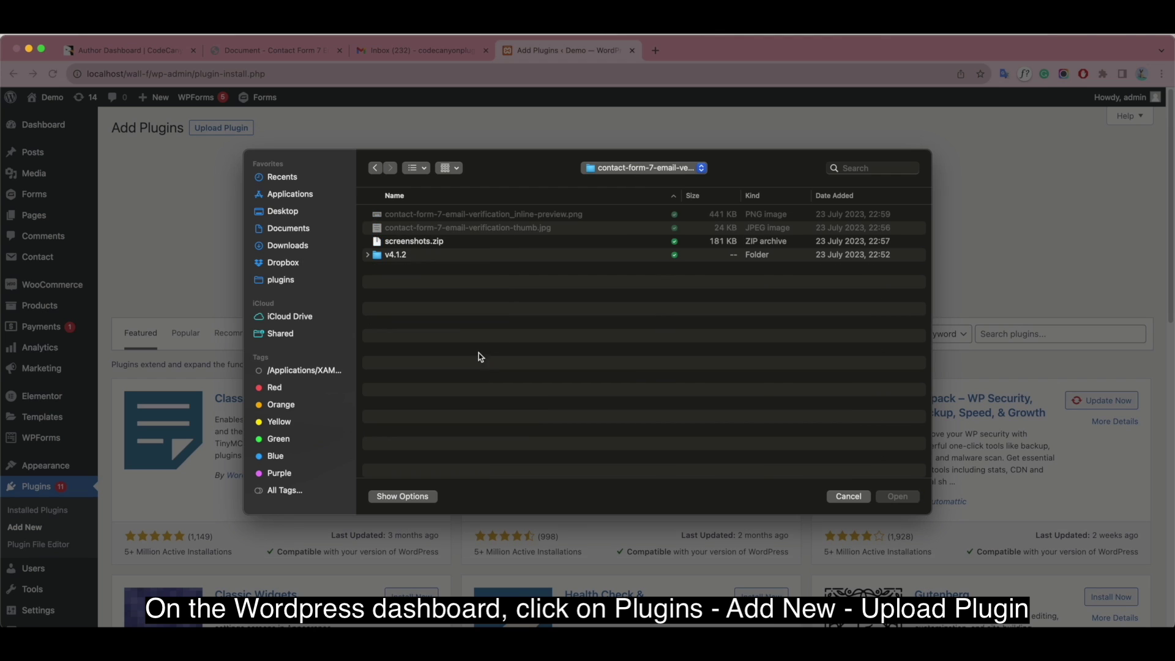
pyautogui.doubleClick(419, 255)
pyautogui.doubleClick(422, 227)
pyautogui.click(726, 245)
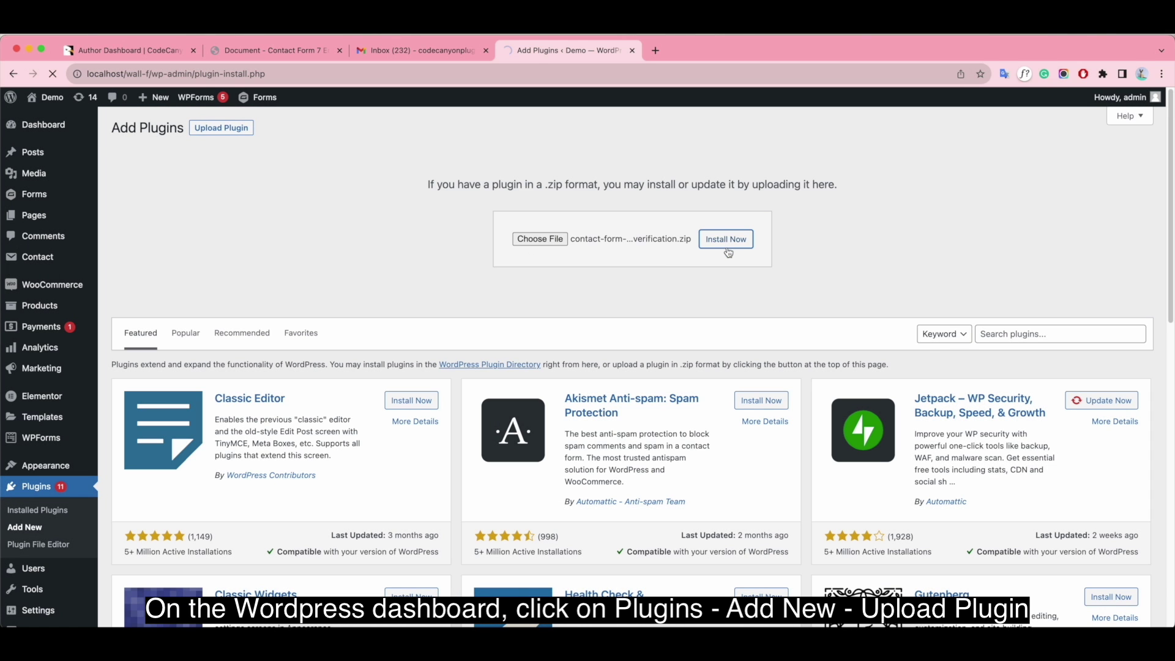
pyautogui.click(147, 237)
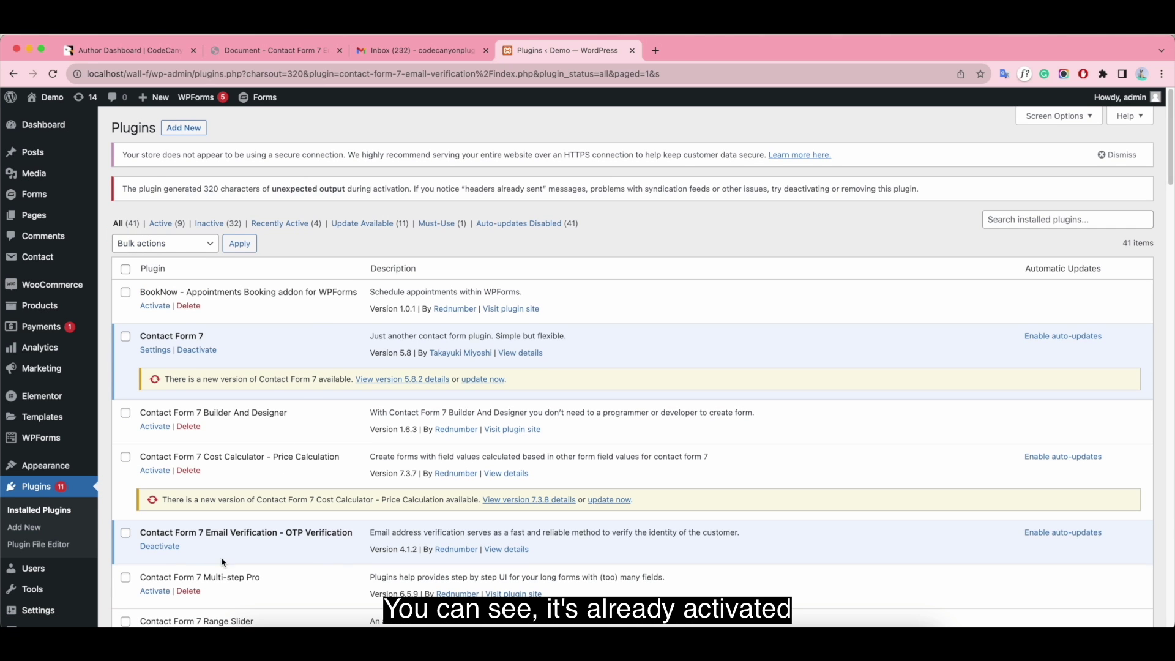
# - Create a new contact form titled 'Email Verification - OTP - Contact form'
pyautogui.moveTo(42, 258)
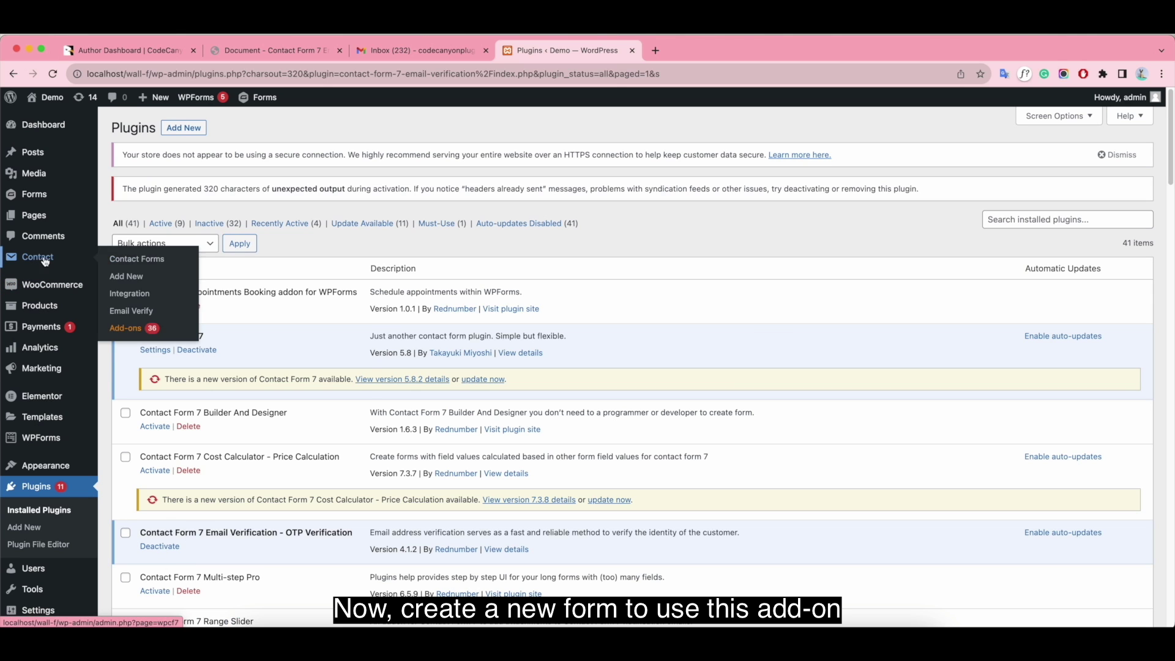
pyautogui.click(189, 283)
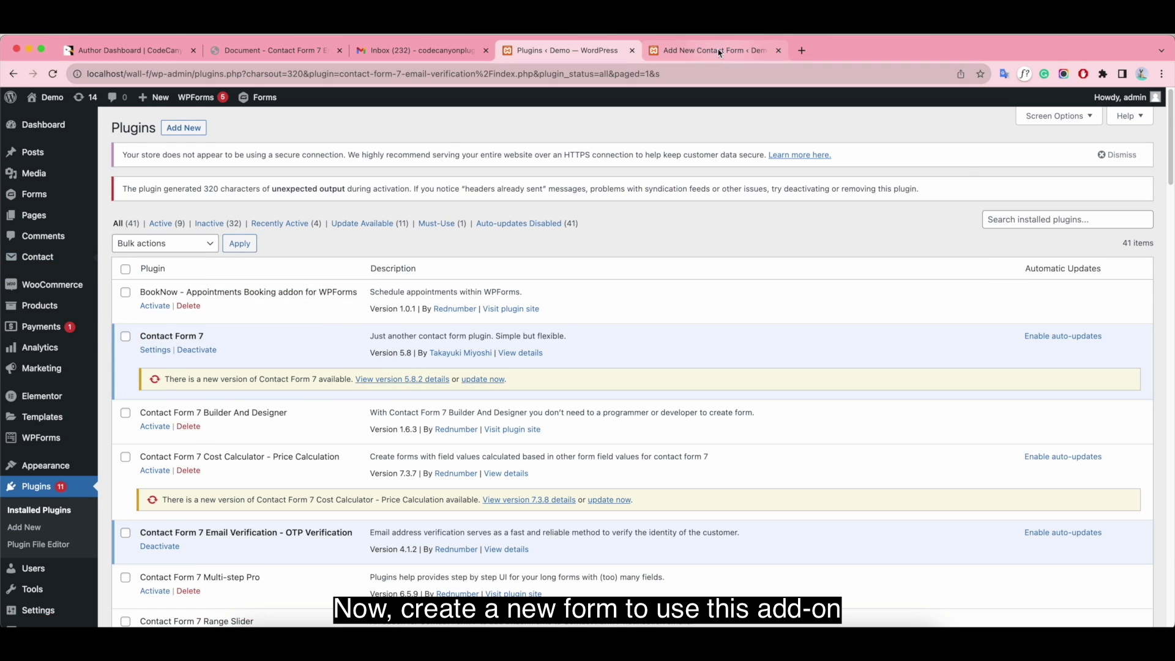
pyautogui.write('Email')
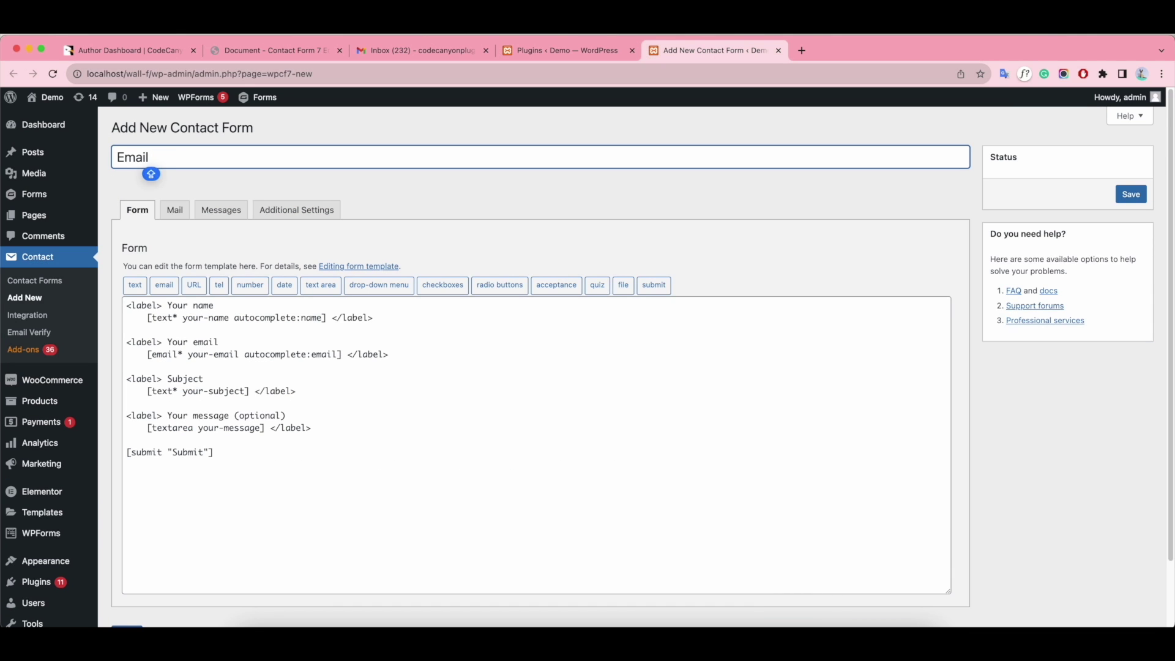
pyautogui.write(' Verificat')
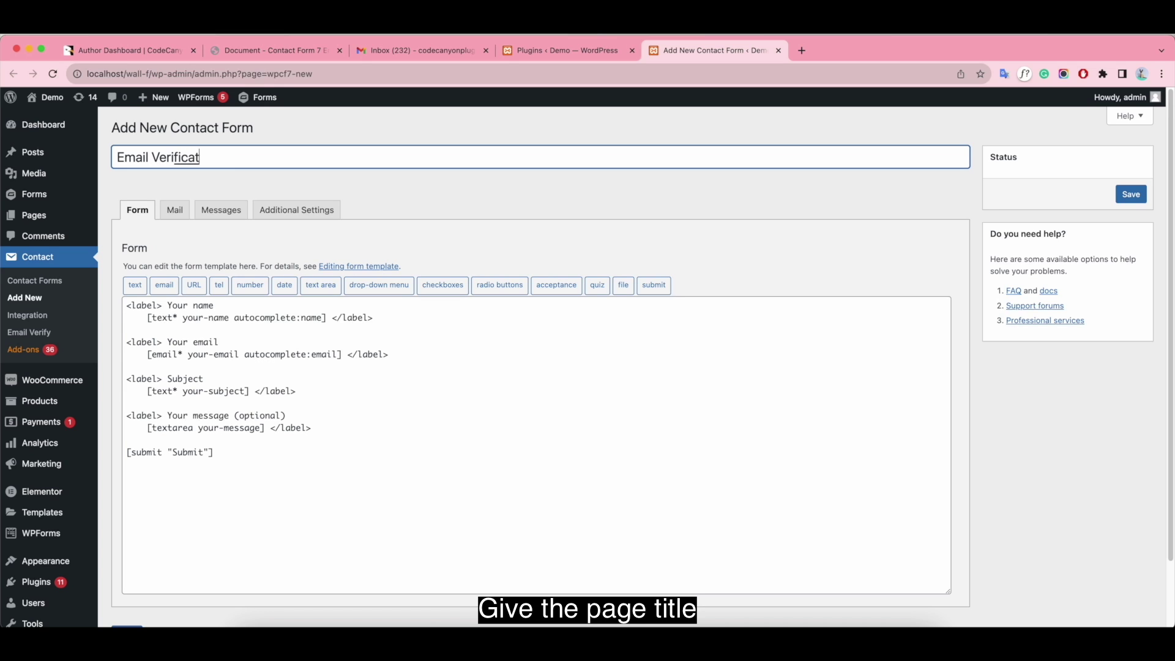
pyautogui.write('ion - OTP - Contact form 7')
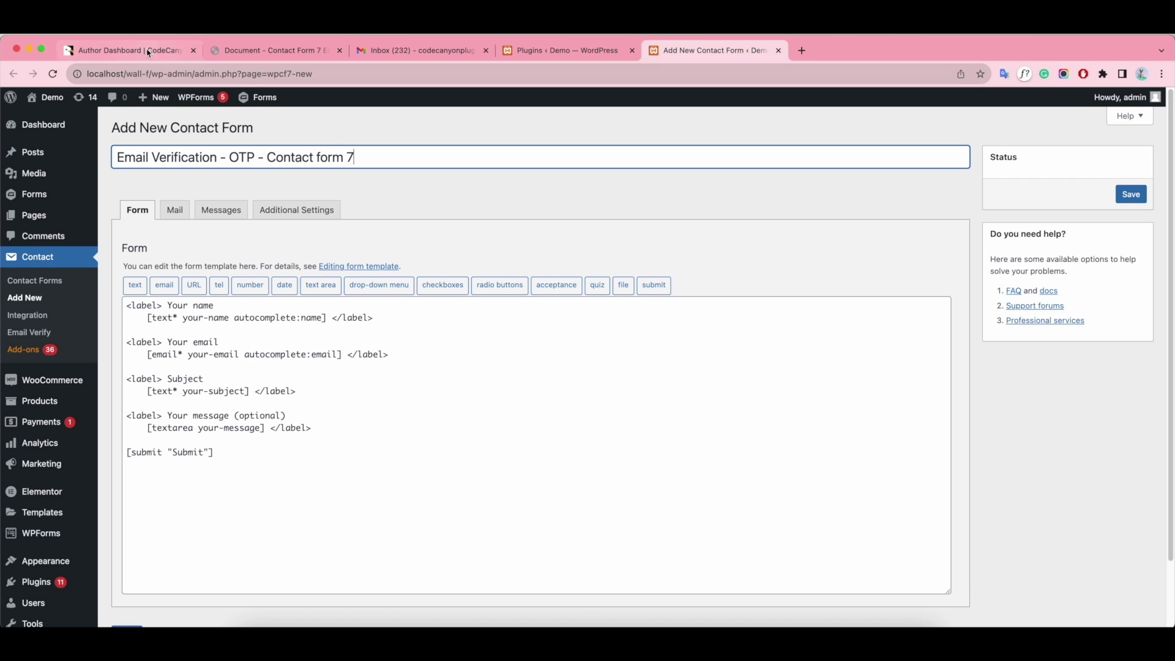
# - Copy the email and OTP field lines from the OTP Verification Action sample code in the docs
pyautogui.click(255, 53)
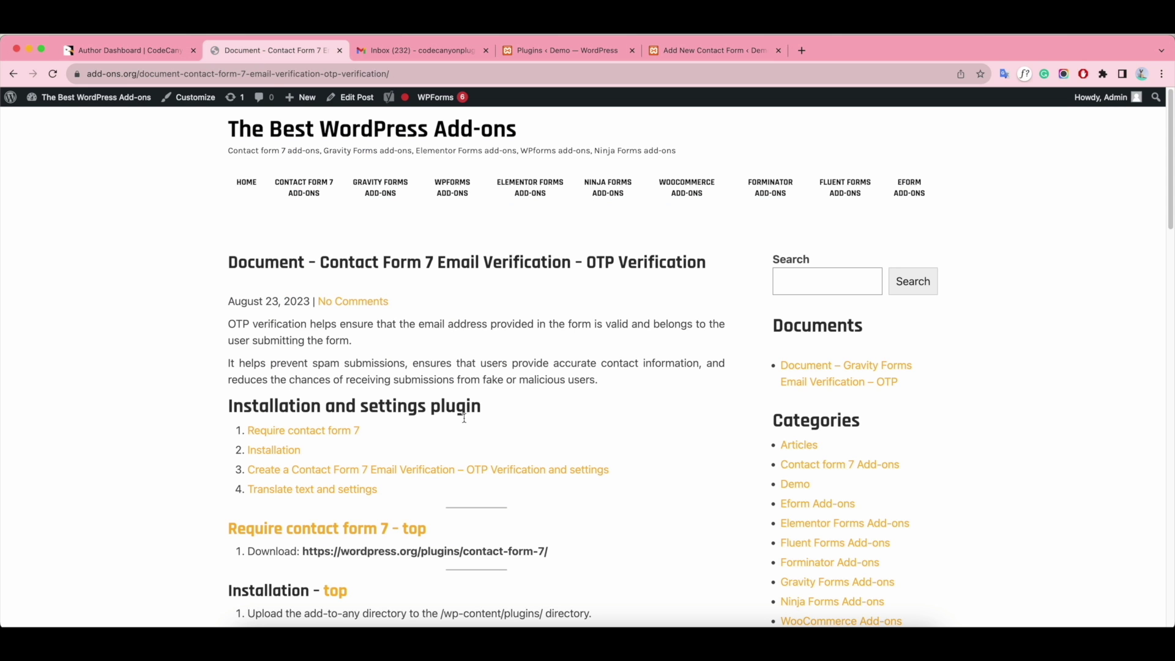
pyautogui.scroll(-10, 469, 432)
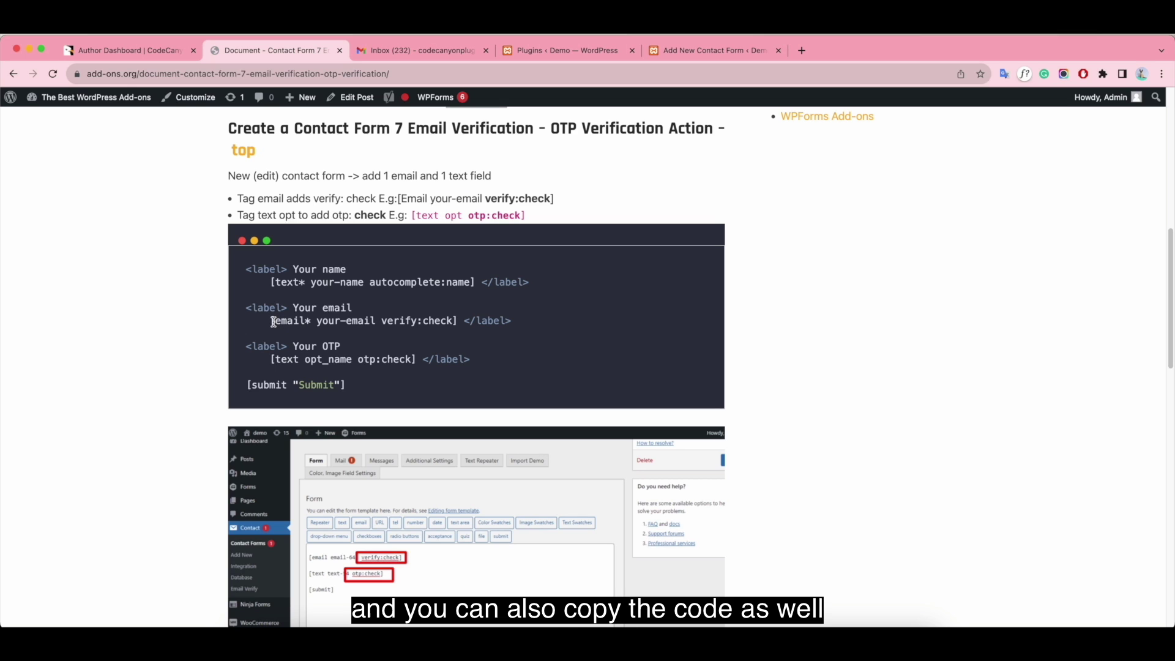
pyautogui.moveTo(272, 322); pyautogui.dragTo(518, 322)
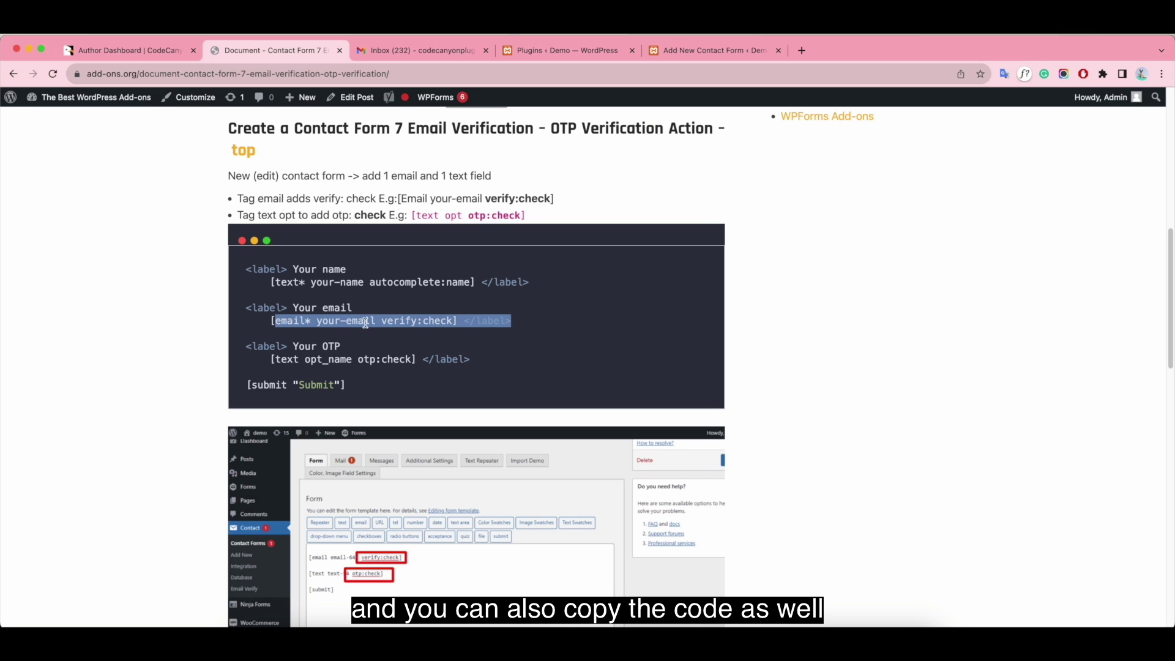
pyautogui.moveTo(271, 322); pyautogui.dragTo(479, 361)
pyautogui.hotkey('ctrl', 'c')
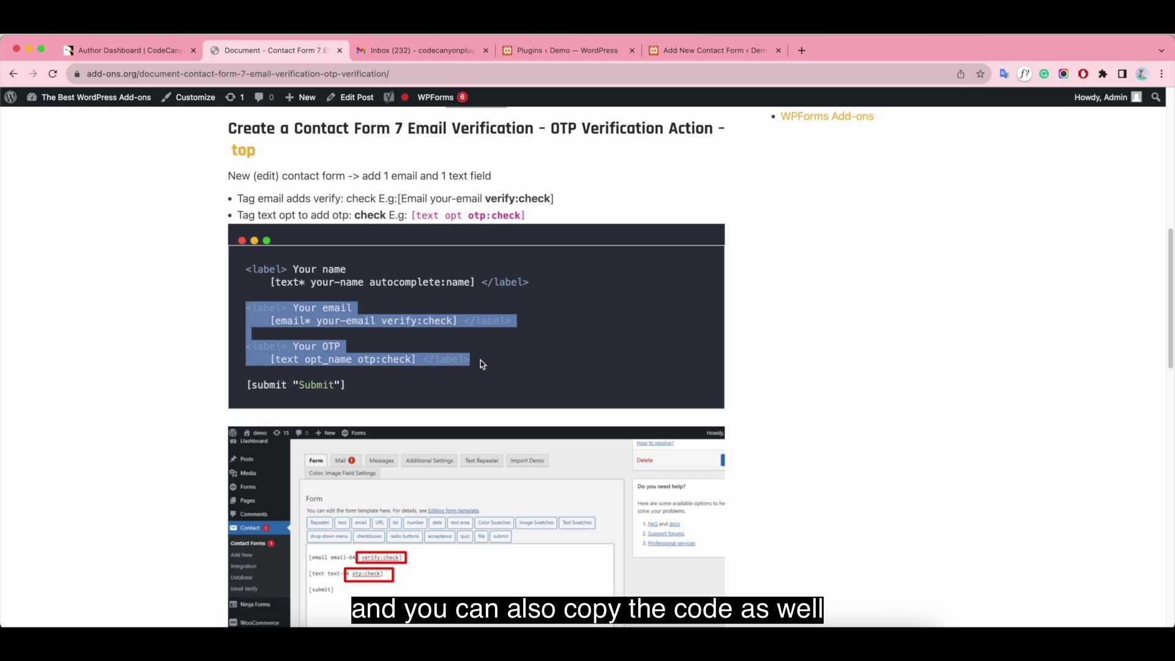
pyautogui.click(664, 54)
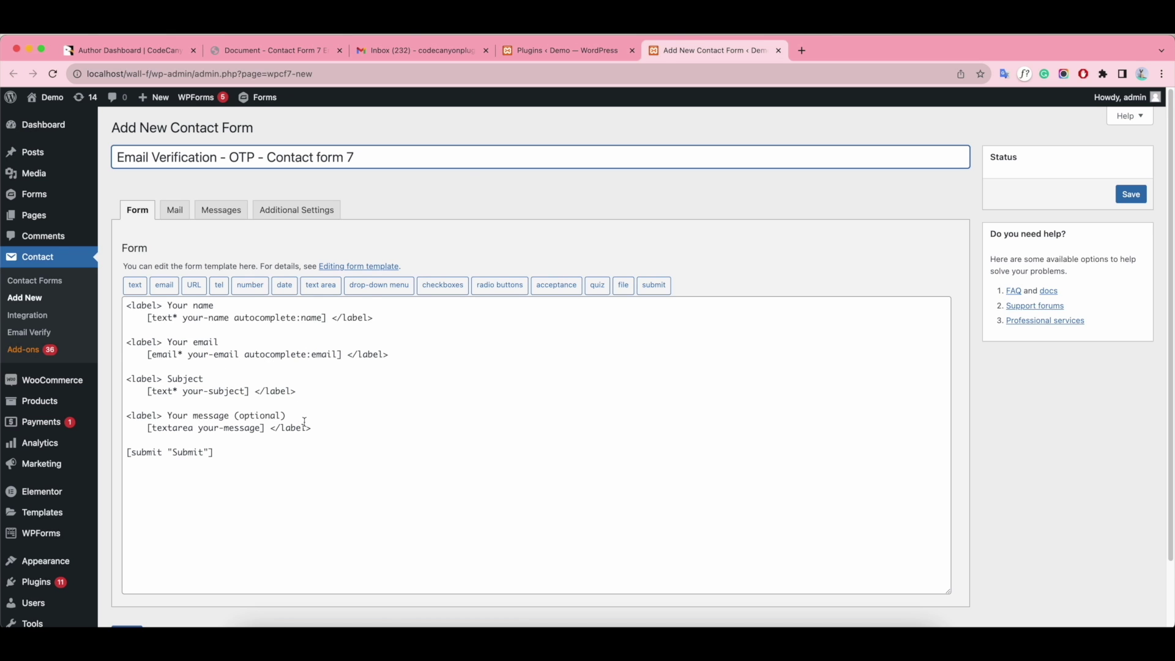
# - Replace the default email, subject and message fields with email (verify:check) and OTP (otp:check) fields, then save
pyautogui.moveTo(318, 430); pyautogui.dragTo(129, 345)
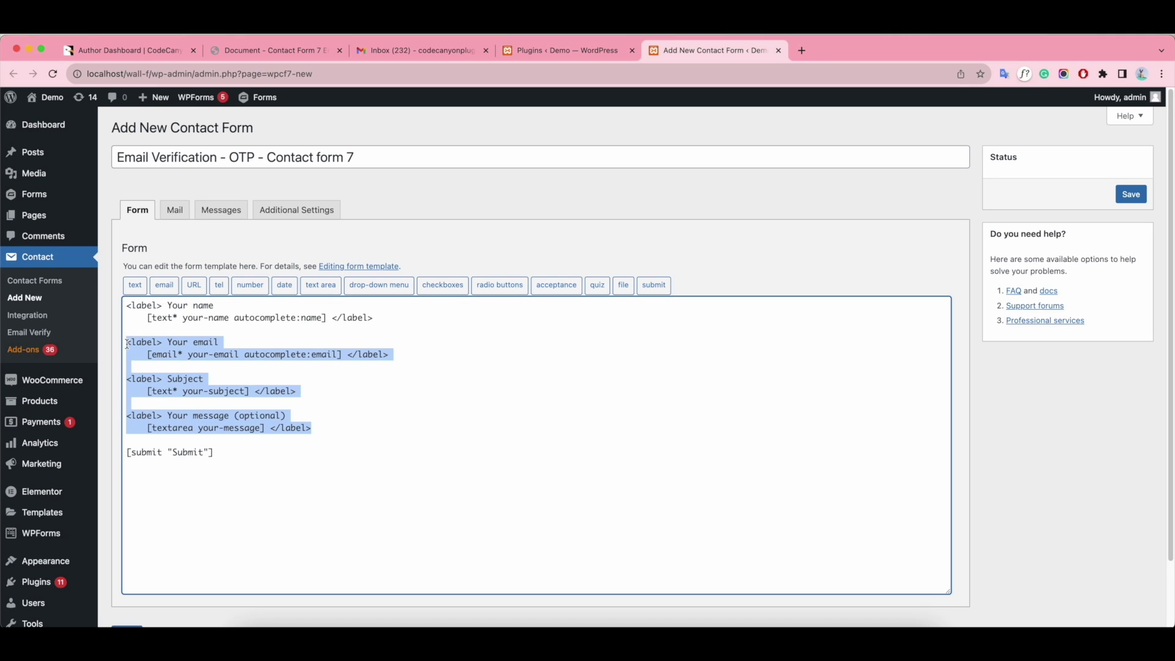
pyautogui.press('BackSpace')
pyautogui.hotkey('ctrl', 'v')
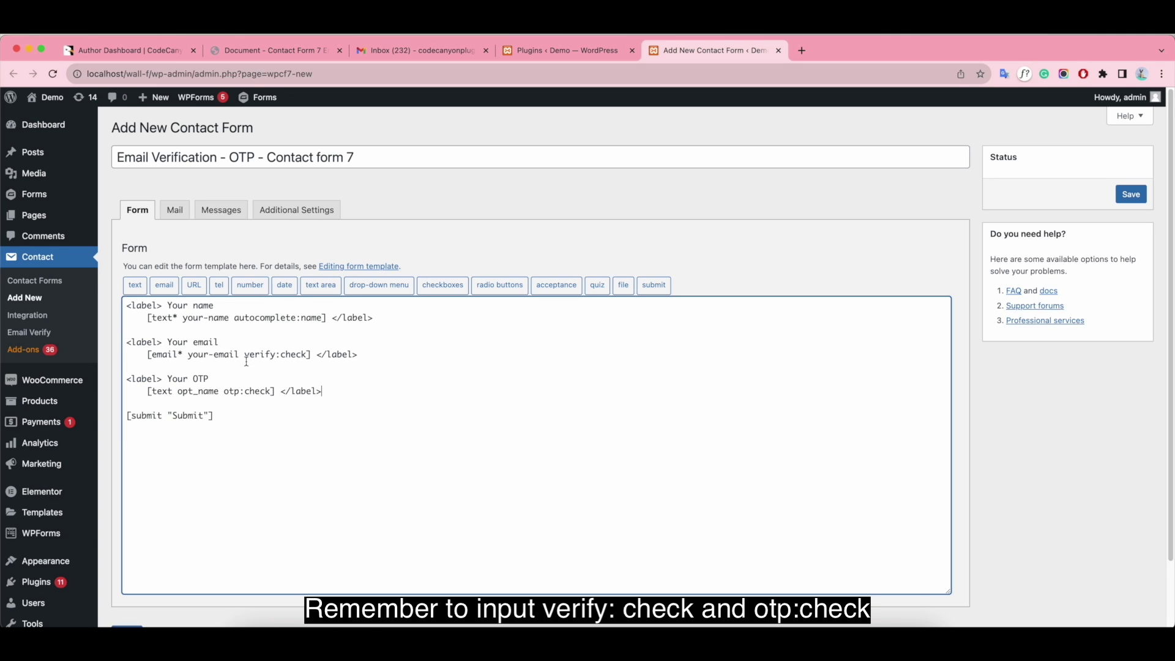
pyautogui.moveTo(245, 356); pyautogui.dragTo(317, 358)
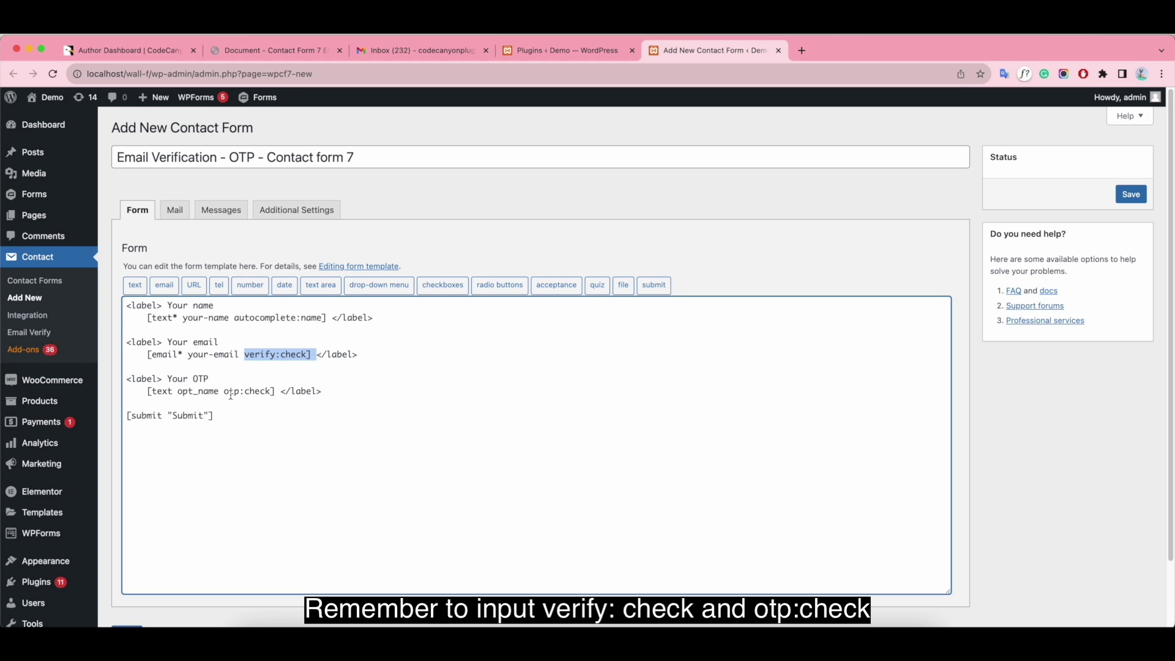
pyautogui.moveTo(224, 392); pyautogui.dragTo(275, 391)
pyautogui.click(263, 431)
pyautogui.click(1131, 194)
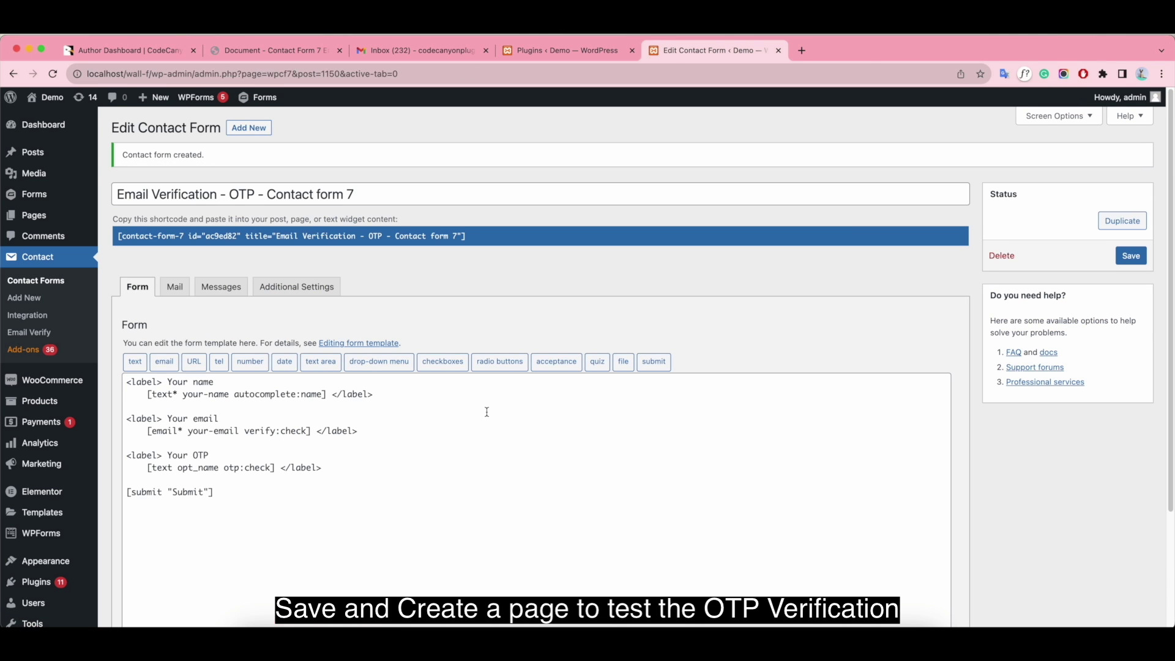
# - Start a new page in another tab titled 'Demo - Contact form 7 - Email Verification'
pyautogui.moveTo(37, 215)
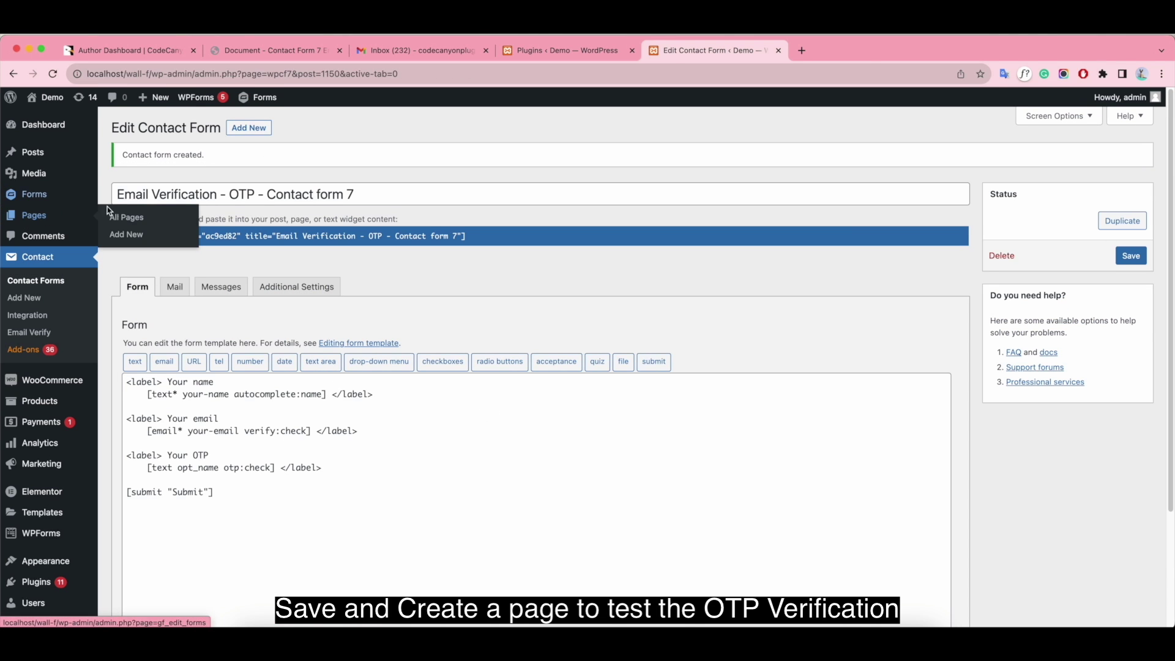
pyautogui.rightClick(177, 235)
pyautogui.click(183, 240)
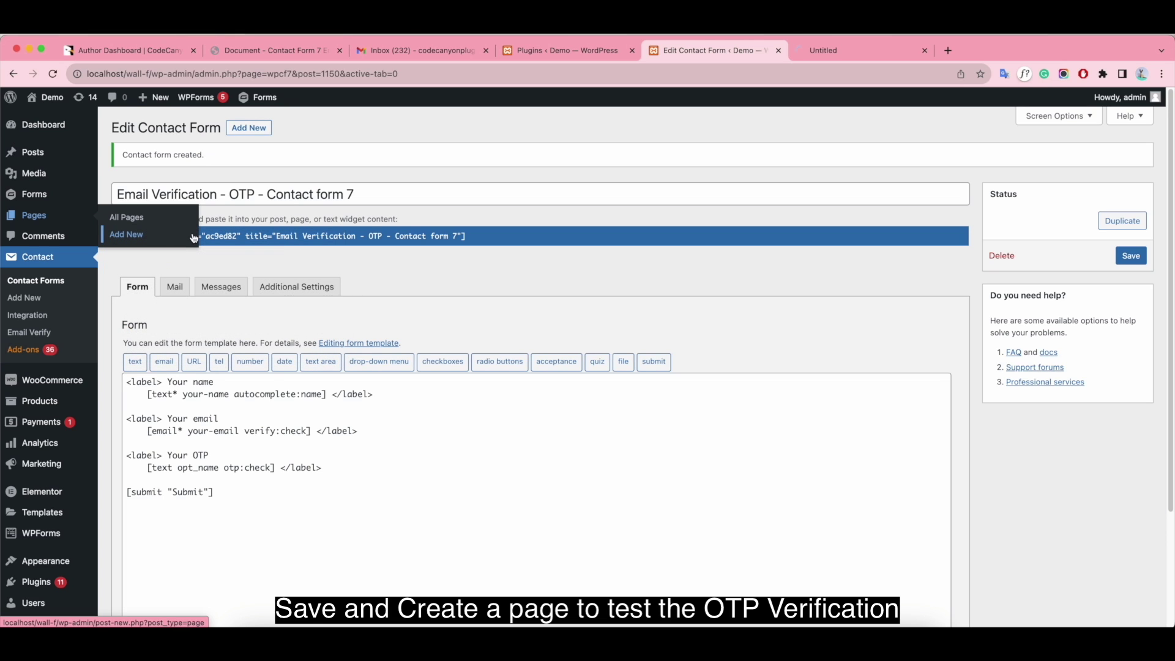
pyautogui.click(845, 50)
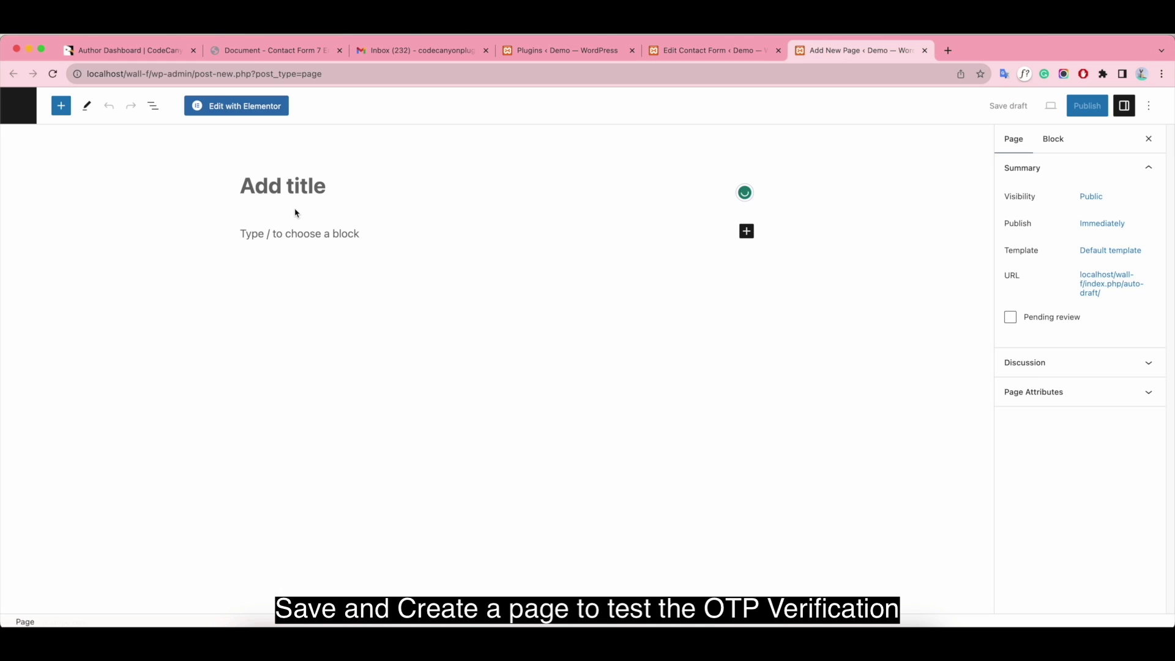
pyautogui.write('Demo')
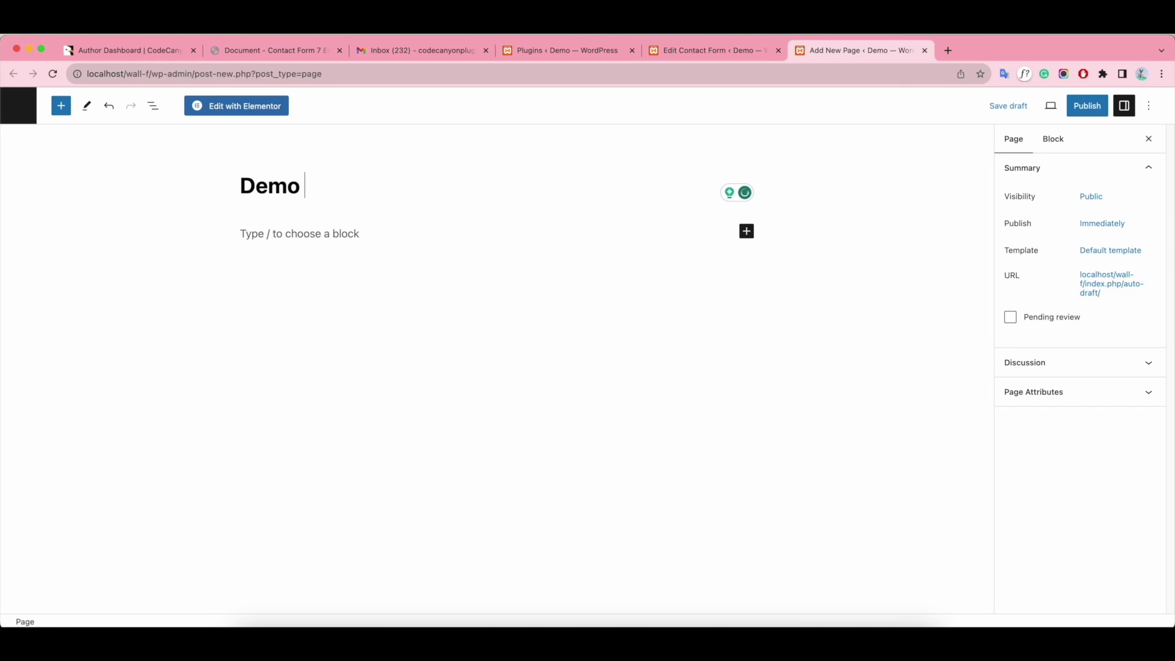
pyautogui.write(' - Contact form')
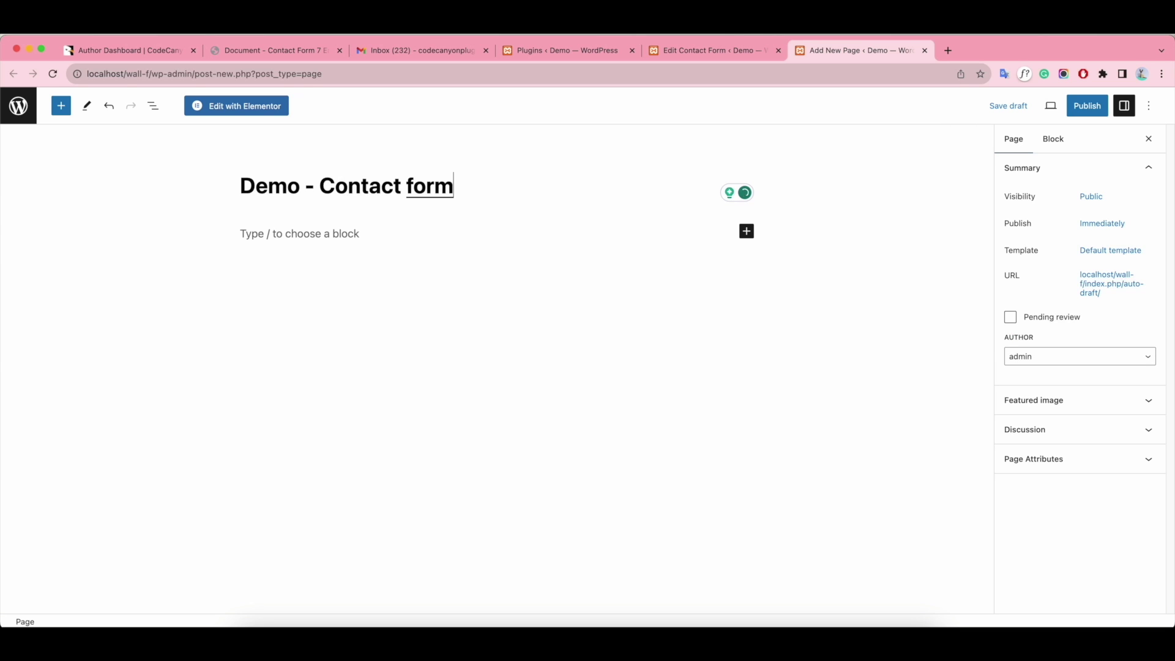
pyautogui.write(' 7 - Emasil')
pyautogui.press('BackSpace')
pyautogui.press('BackSpace')
pyautogui.press('BackSpace')
pyautogui.press('BackSpace')
pyautogui.write('ai')
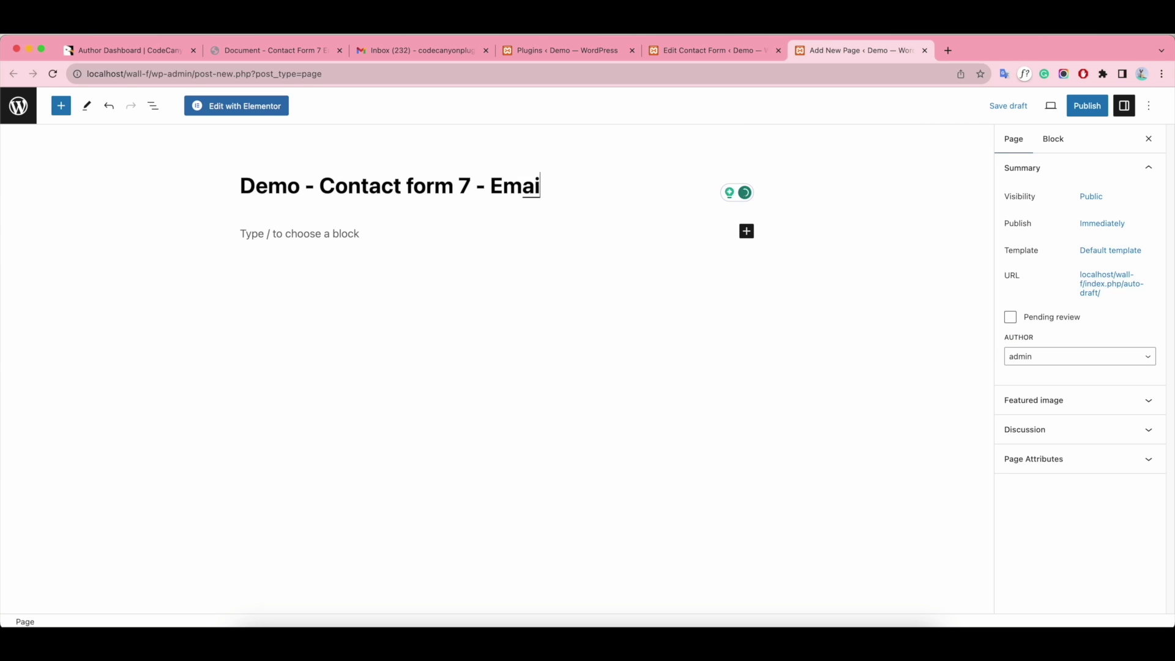
pyautogui.write('l Verification')
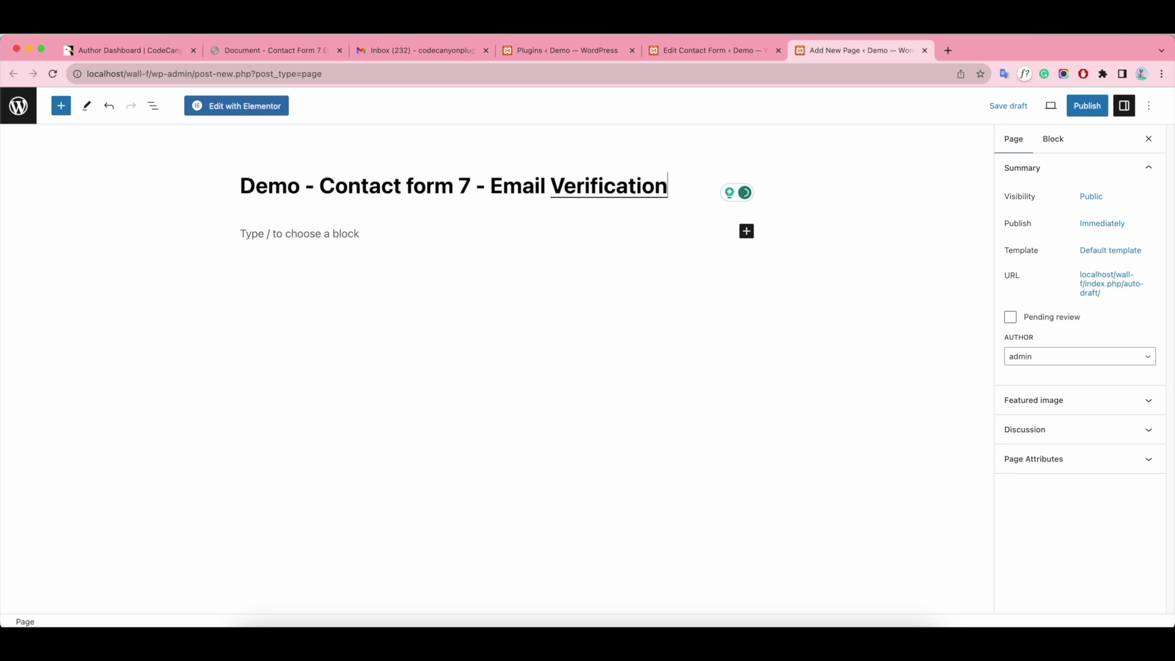
# - Embed the Email Verification - OTP - Contact form 7 form in a Contact Form 7 block, publish, and view it
pyautogui.click(277, 215)
pyautogui.click(747, 230)
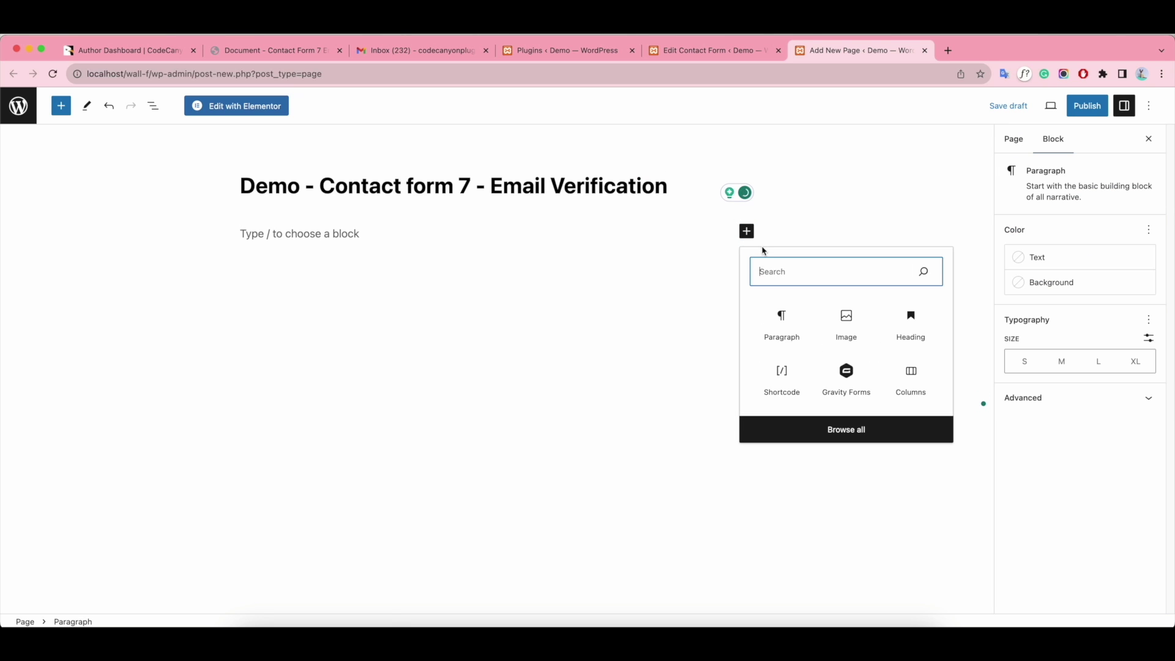
pyautogui.write('co')
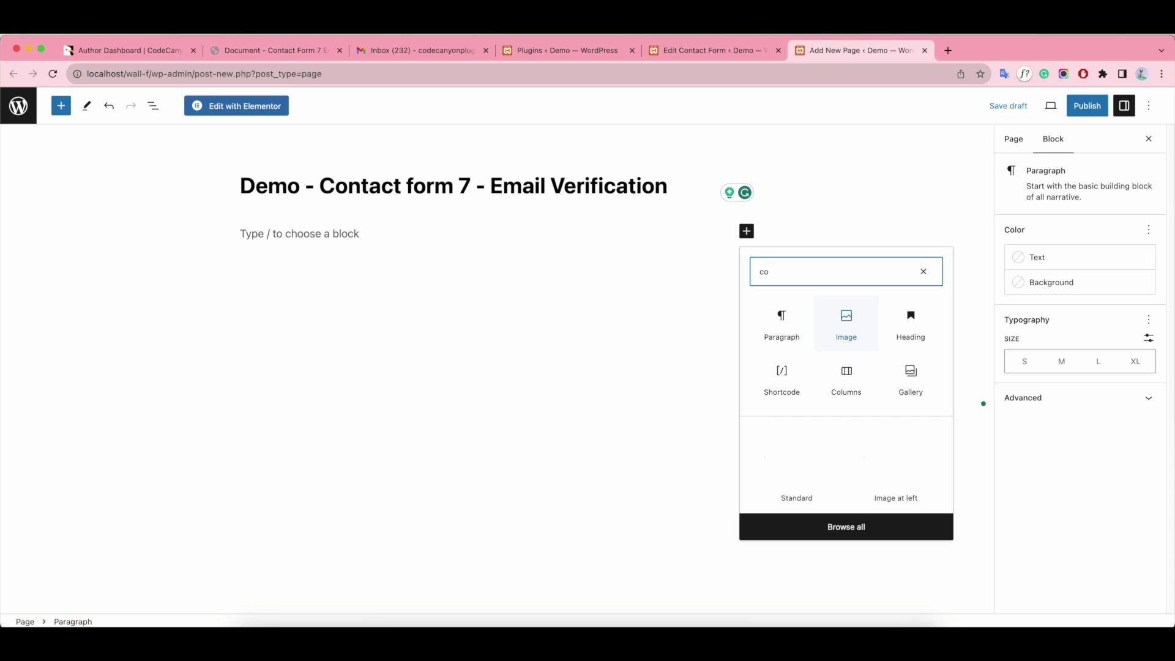
pyautogui.click(846, 372)
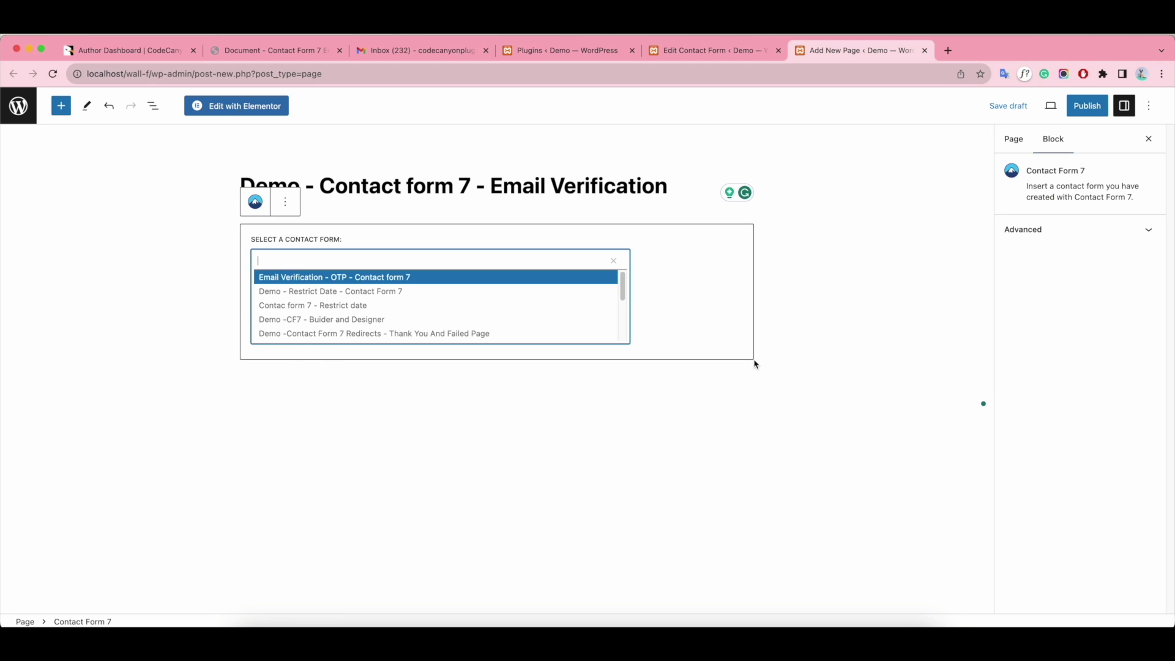
pyautogui.scroll(-3, 375, 304)
pyautogui.scroll(3, 391, 302)
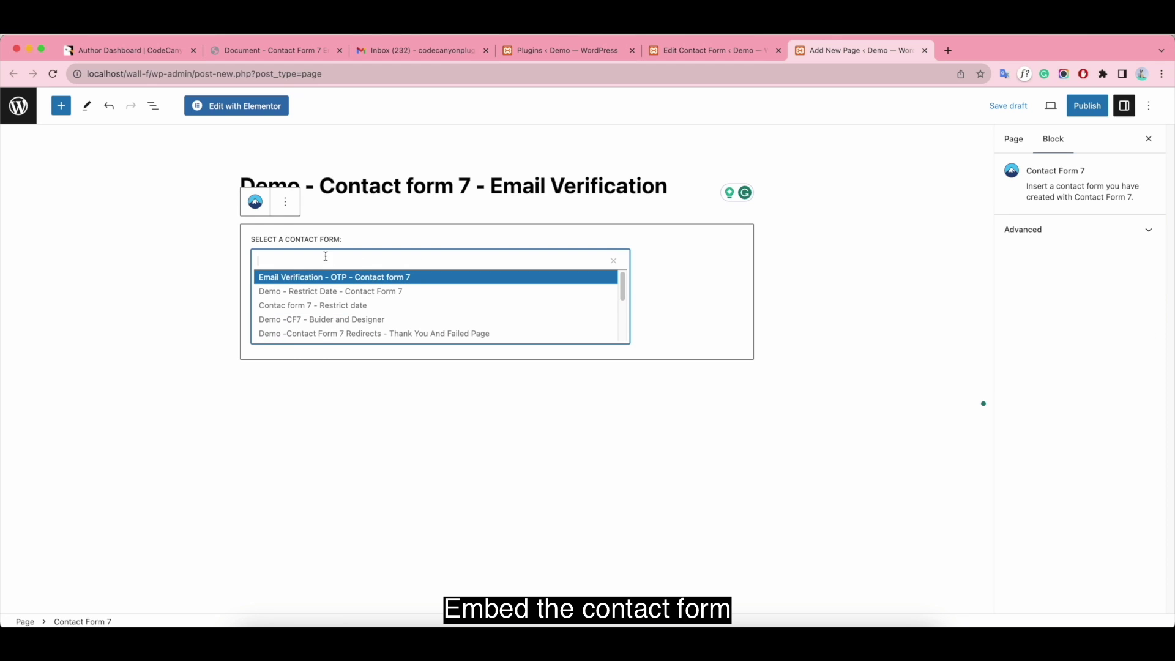
pyautogui.click(330, 280)
pyautogui.click(1087, 105)
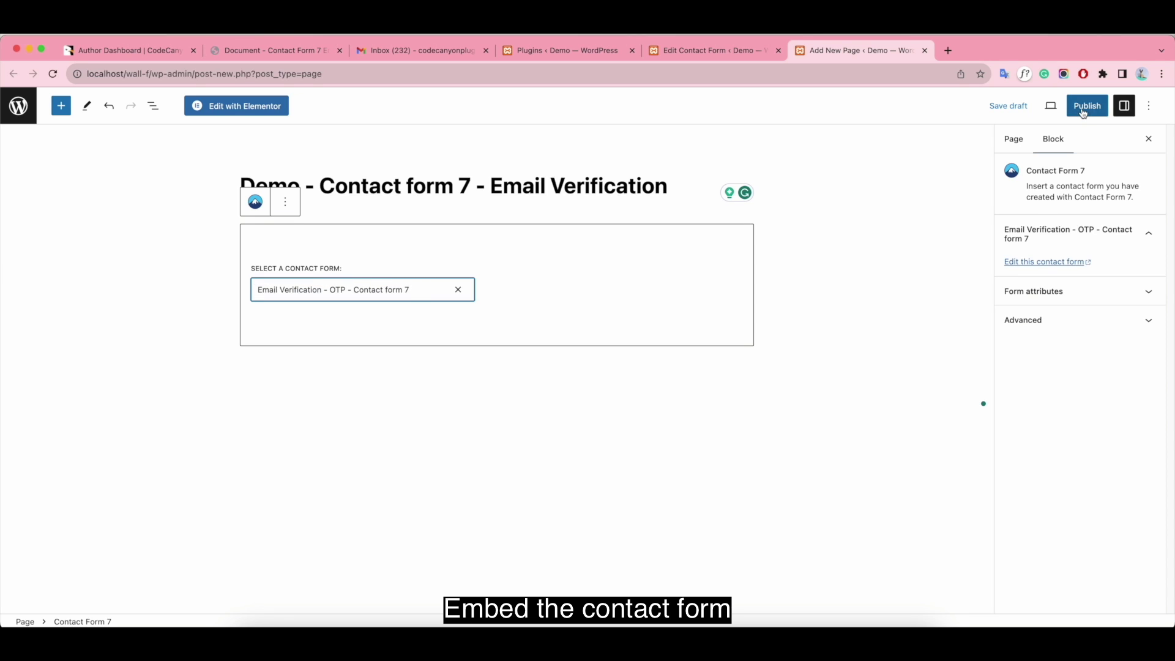
pyautogui.click(1049, 105)
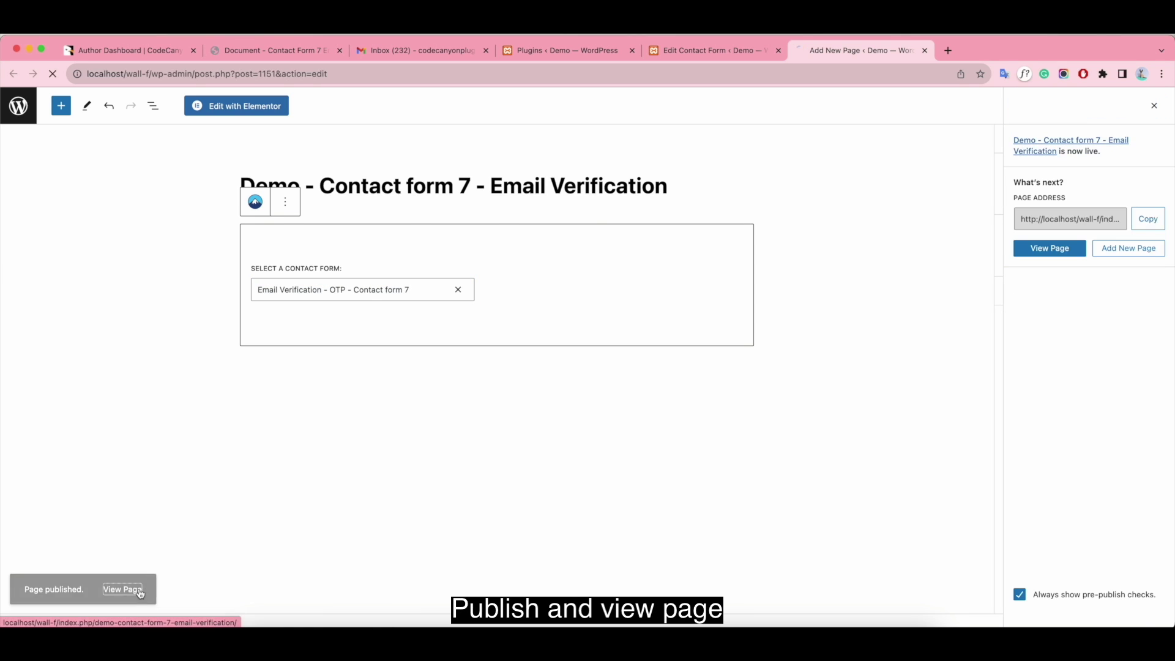
pyautogui.click(124, 589)
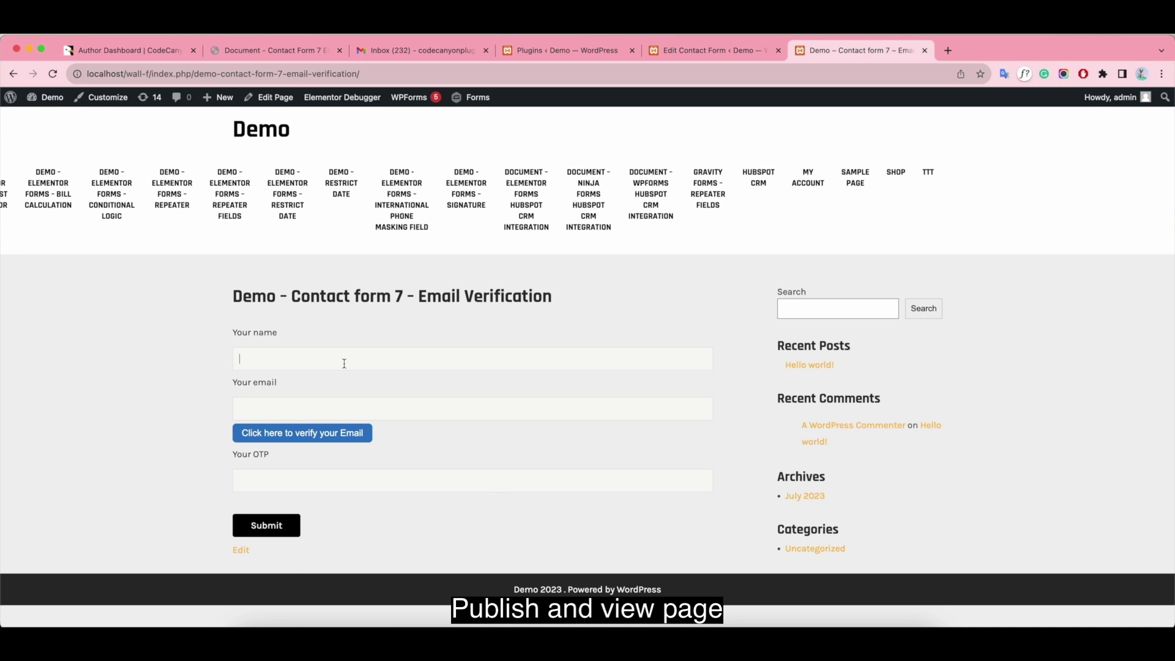
# - On the live form, enter a name and the Gmail account's address, then request a verification code
pyautogui.click(240, 358)
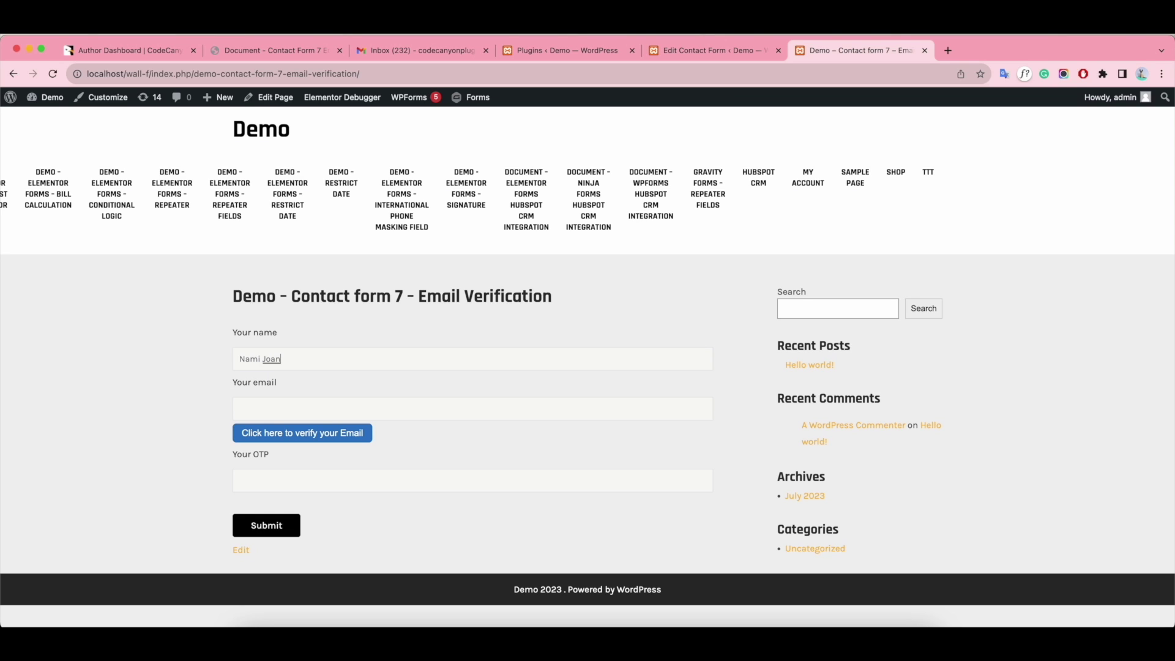
pyautogui.click(274, 411)
pyautogui.click(421, 55)
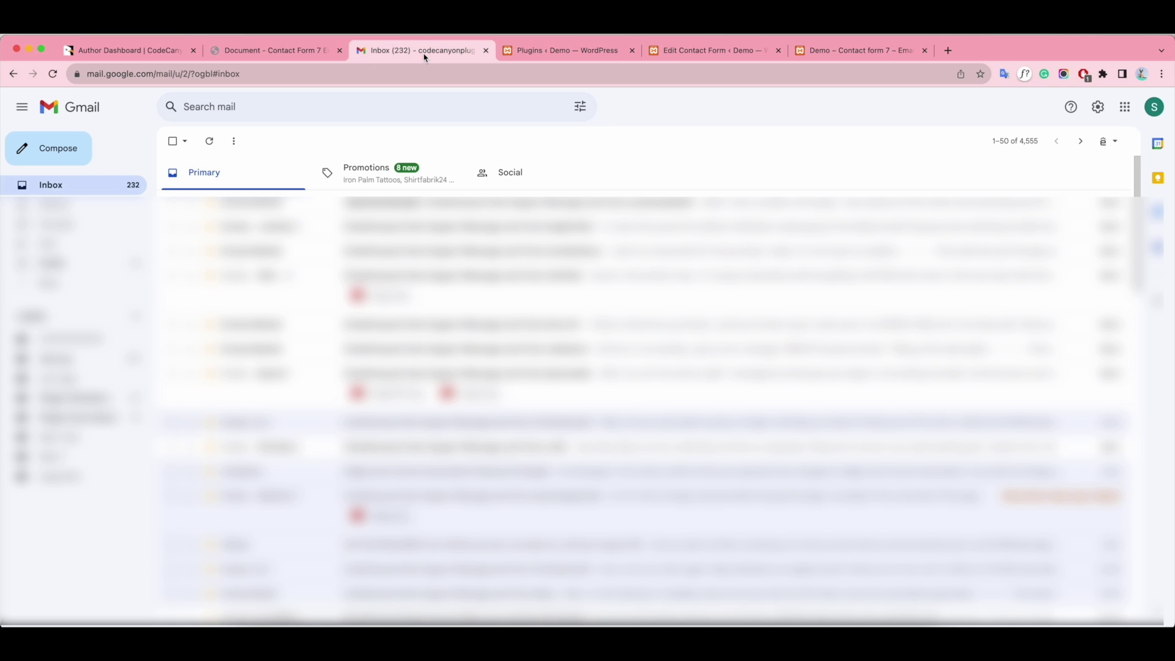
pyautogui.click(1154, 109)
pyautogui.moveTo(977, 144); pyautogui.dragTo(1123, 148)
pyautogui.press('super+c')
pyautogui.click(832, 50)
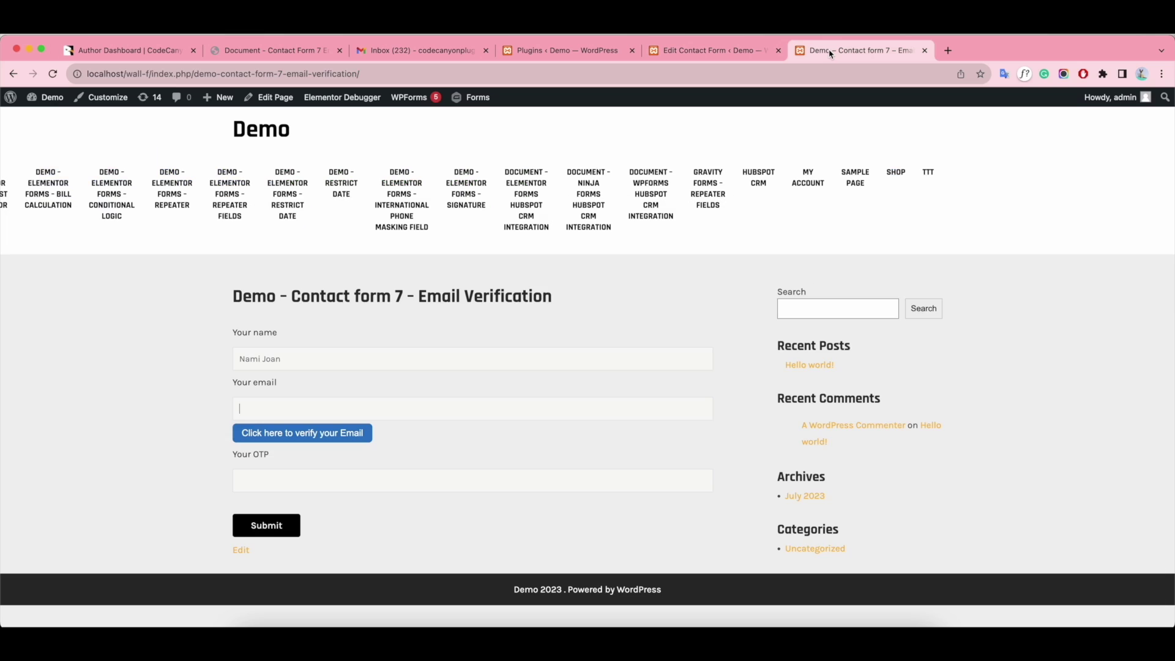
pyautogui.press('super+v')
pyautogui.click(296, 440)
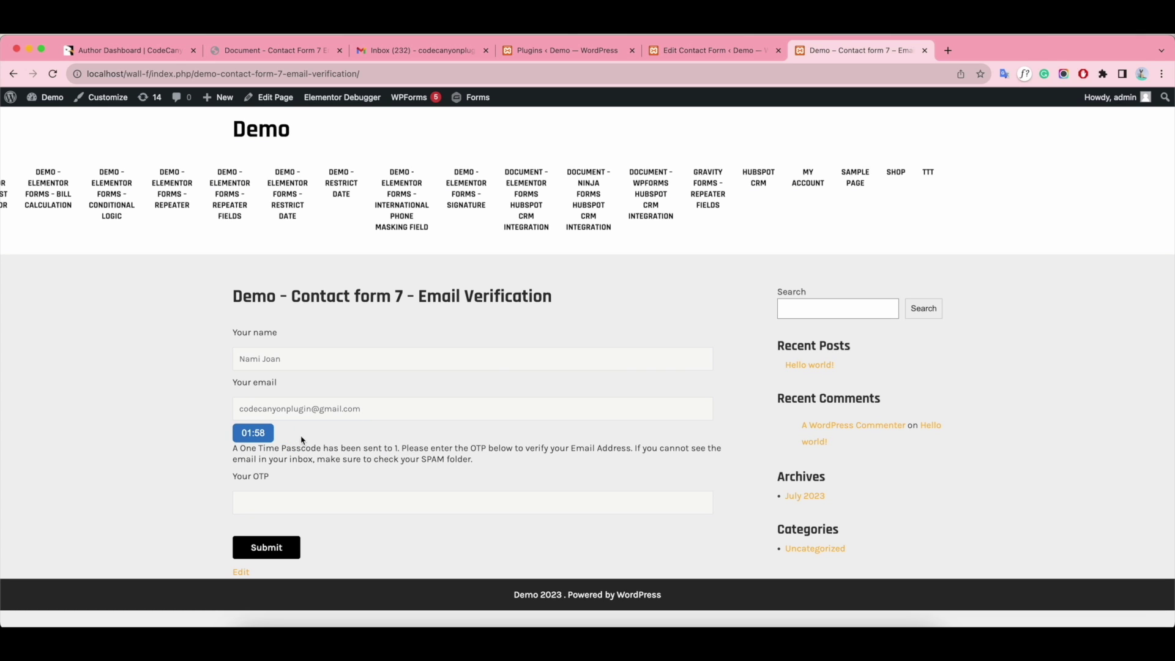
# - Paste the passcode from the new Your OTP email into the Your OTP field and submit the form
pyautogui.click(423, 50)
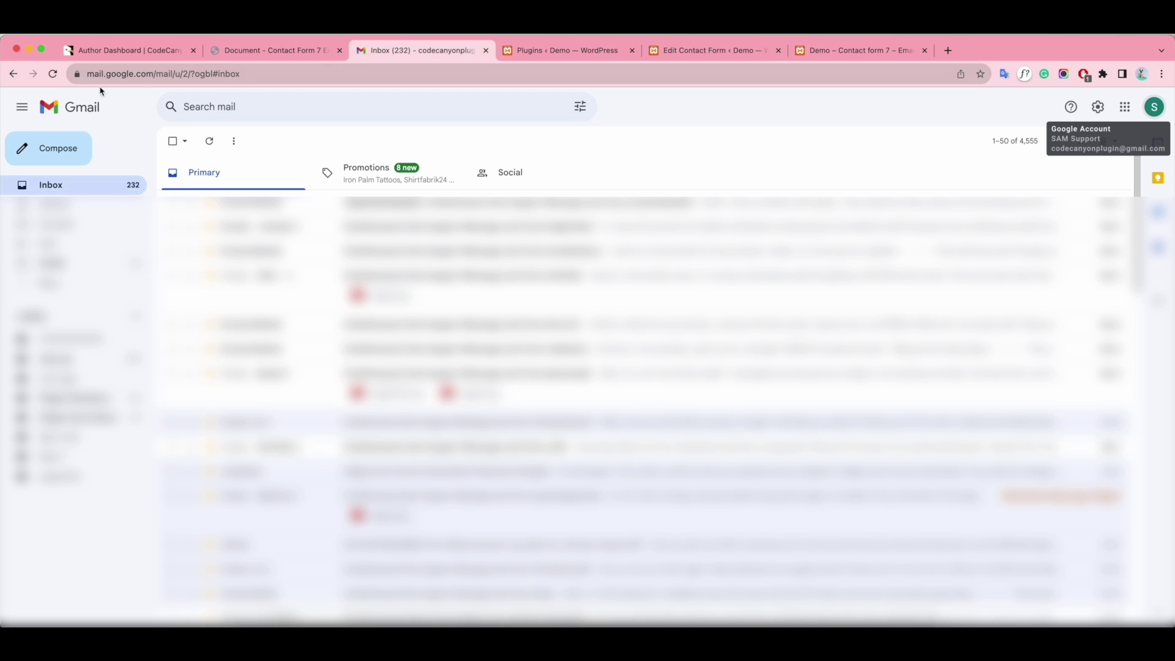
pyautogui.click(54, 74)
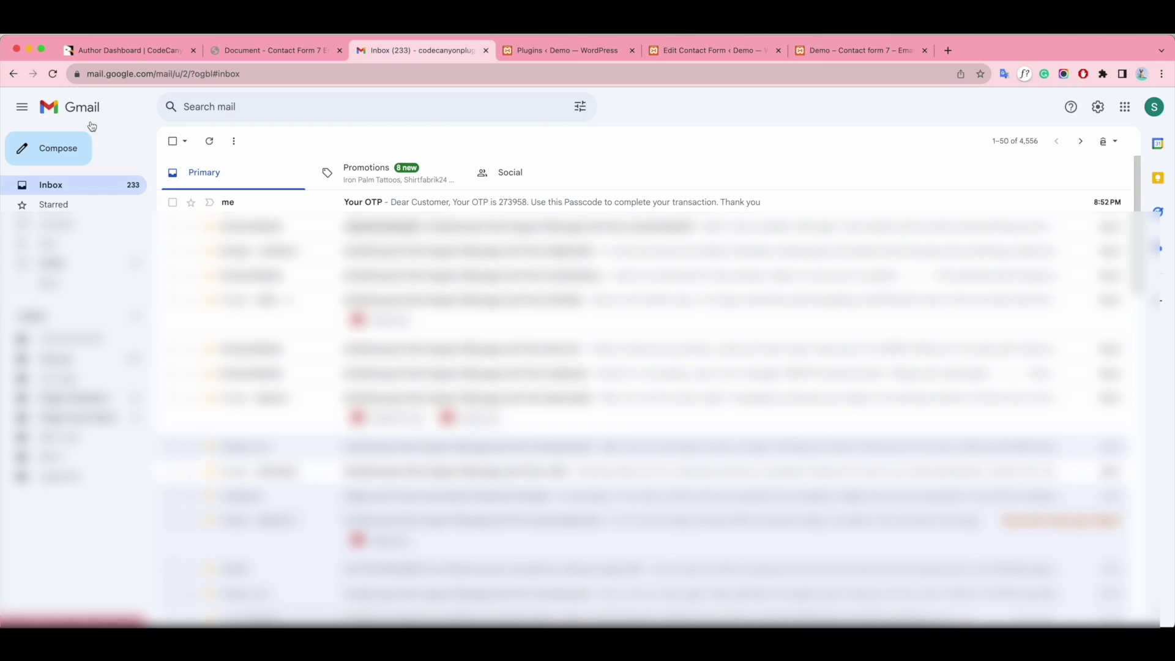
pyautogui.click(813, 199)
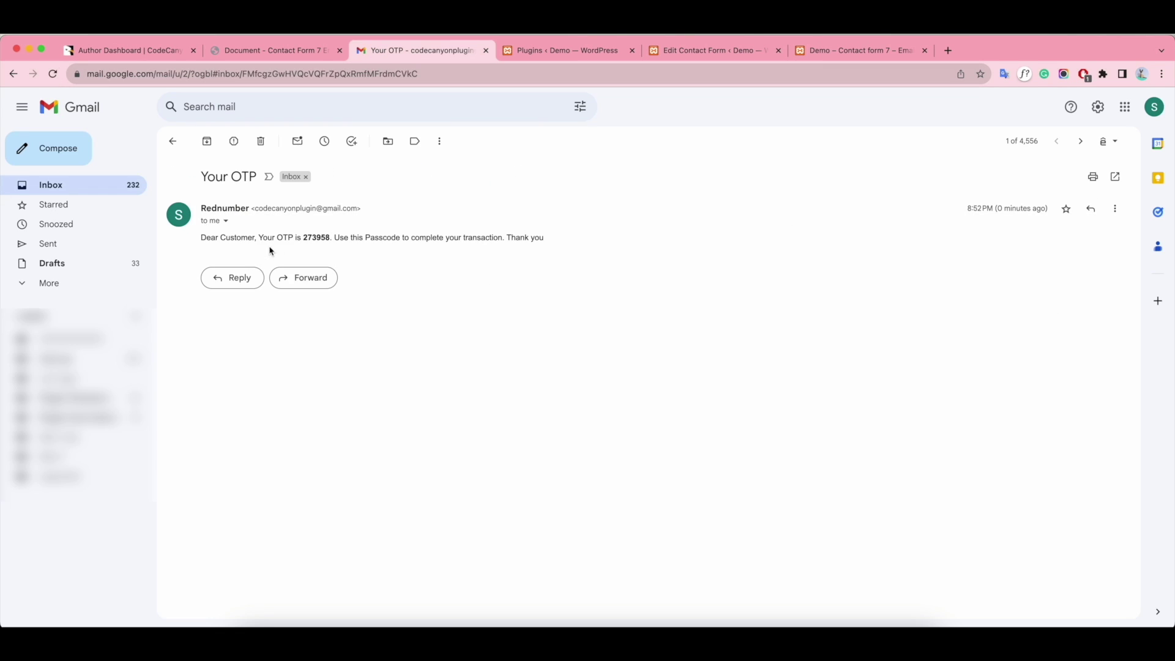
pyautogui.moveTo(303, 237); pyautogui.dragTo(324, 237)
pyautogui.click(856, 50)
pyautogui.click(264, 495)
pyautogui.press('super+v')
pyautogui.click(265, 549)
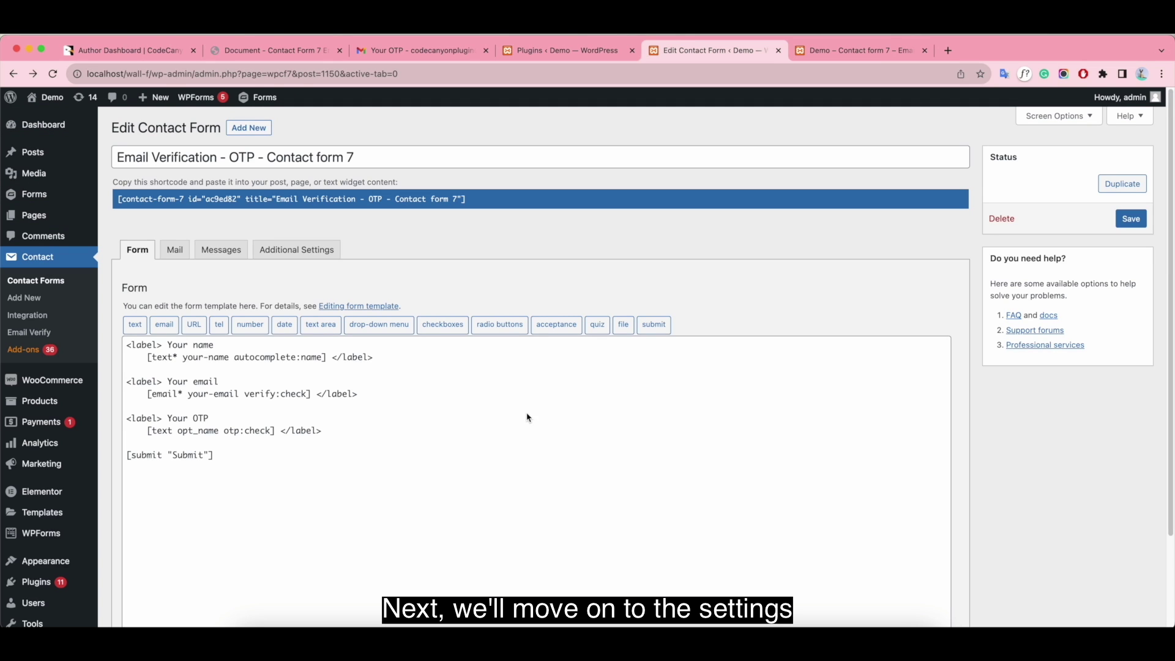
# - Look through the form's Mail and Messages settings, then show its empty Additional Settings panel
pyautogui.click(175, 250)
pyautogui.scroll(-2, 562, 409)
pyautogui.scroll(-5, 562, 411)
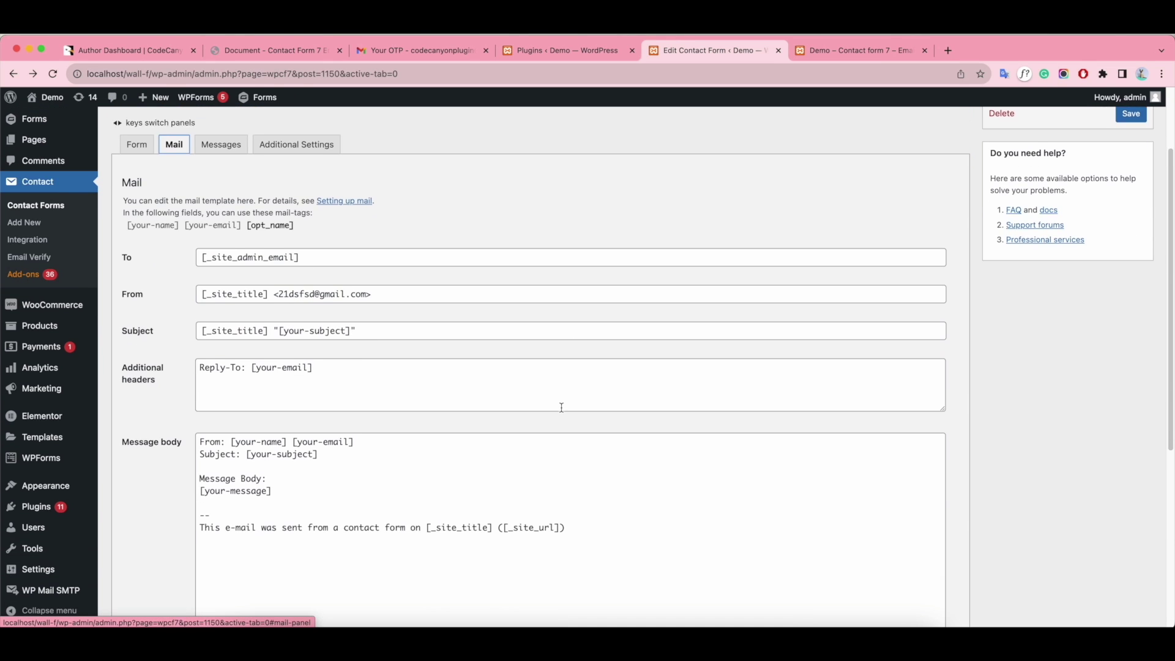
pyautogui.scroll(-3, 561, 407)
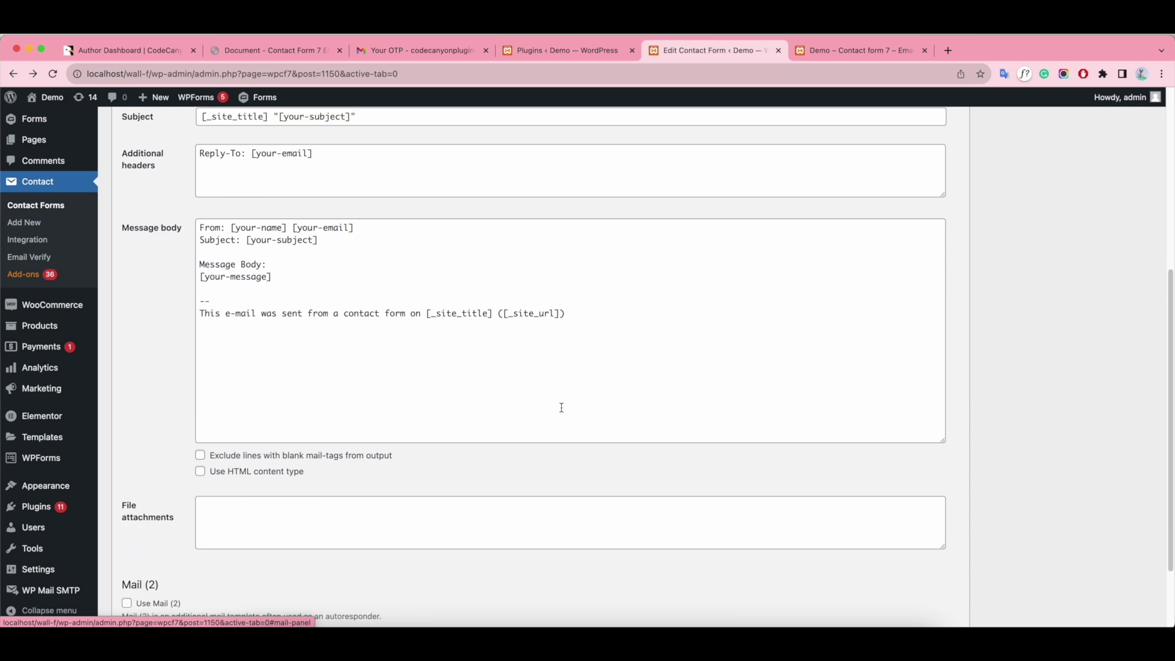
pyautogui.scroll(5, 561, 412)
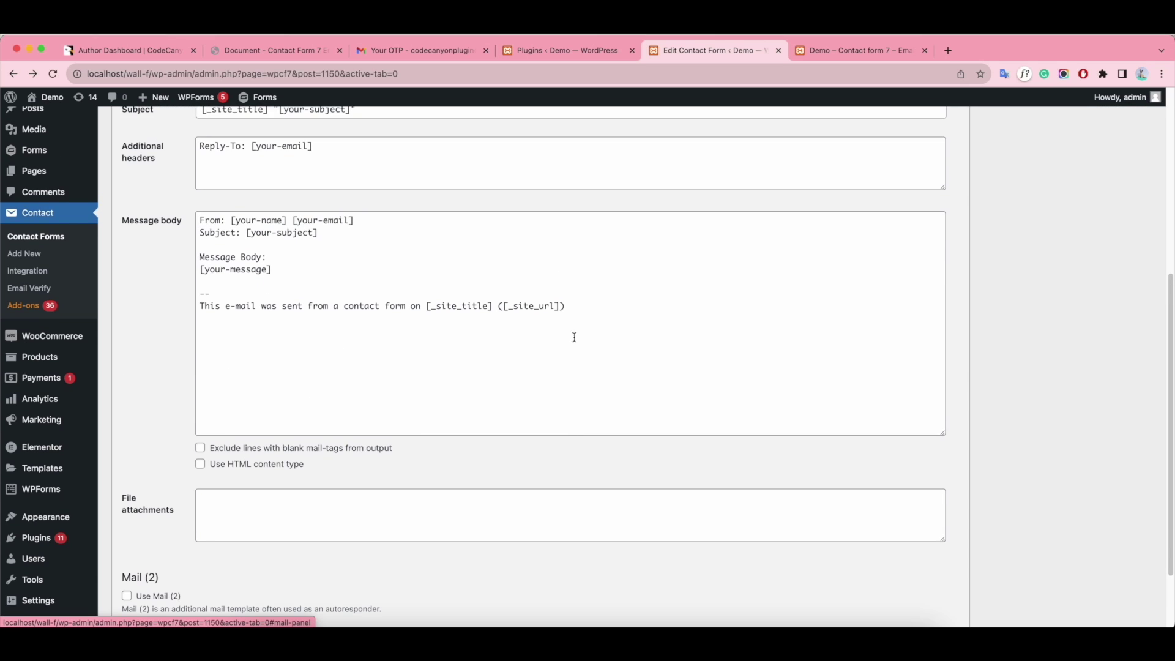
pyautogui.scroll(4, 624, 339)
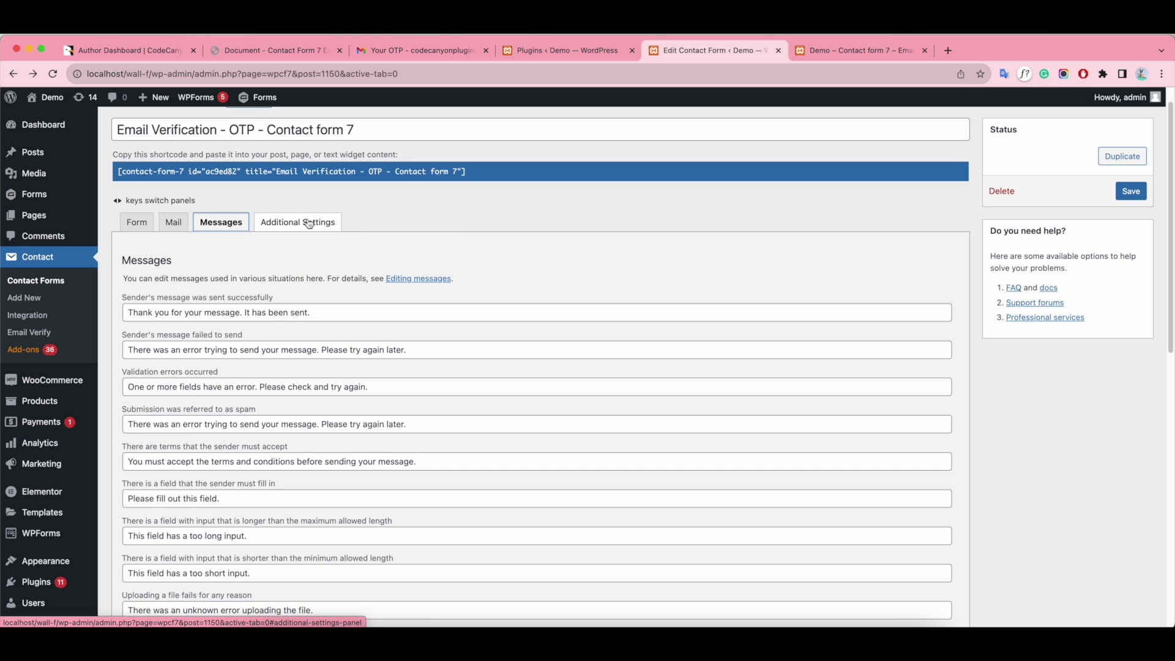
pyautogui.scroll(-5, 385, 320)
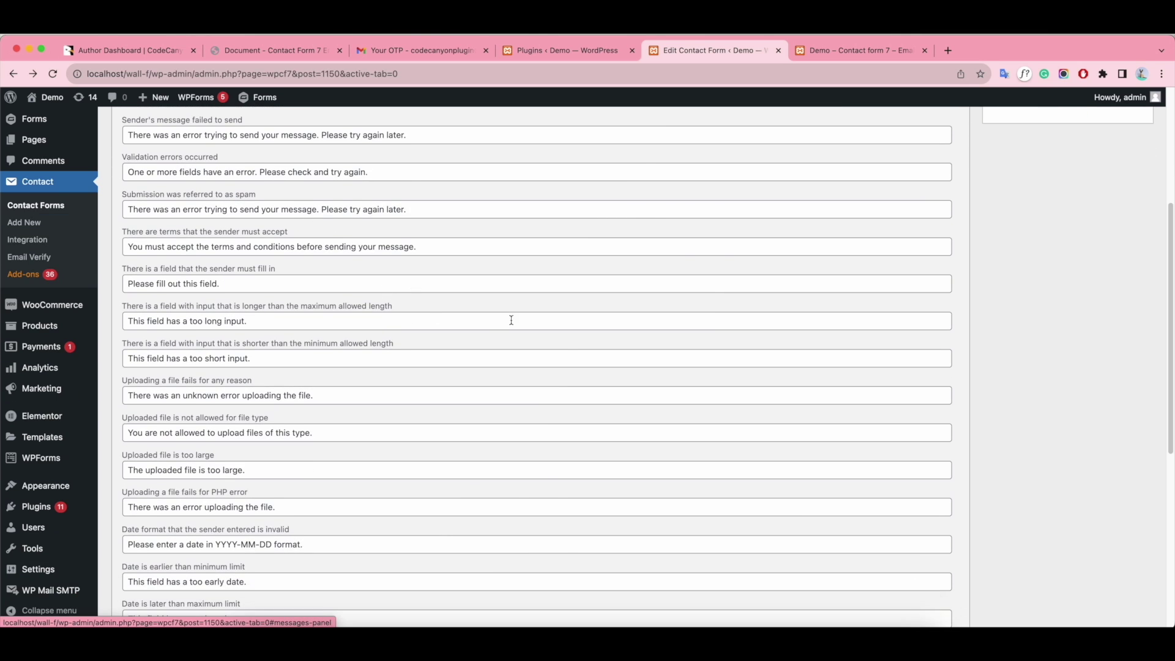
pyautogui.scroll(-8, 524, 320)
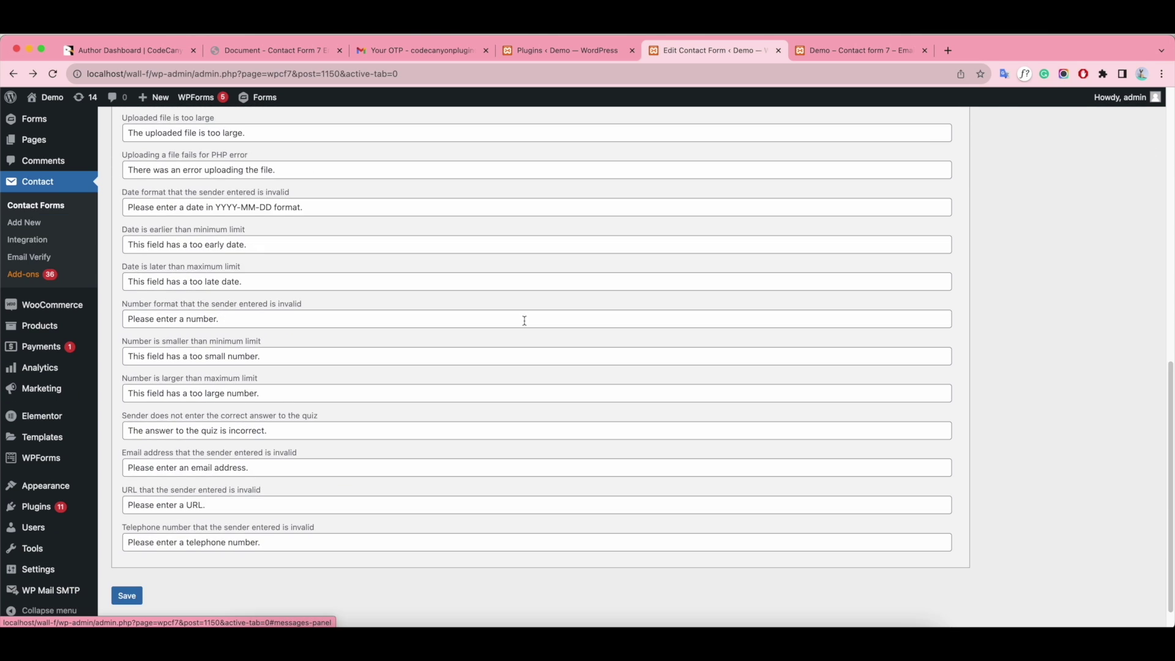
pyautogui.scroll(12, 524, 320)
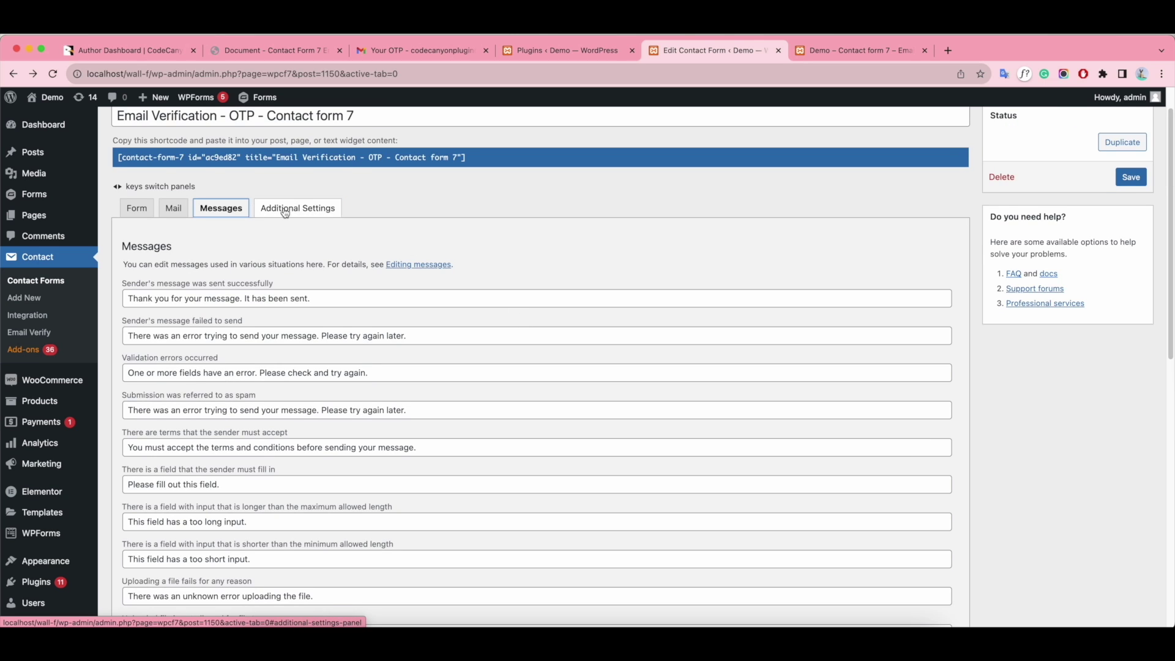
pyautogui.click(285, 211)
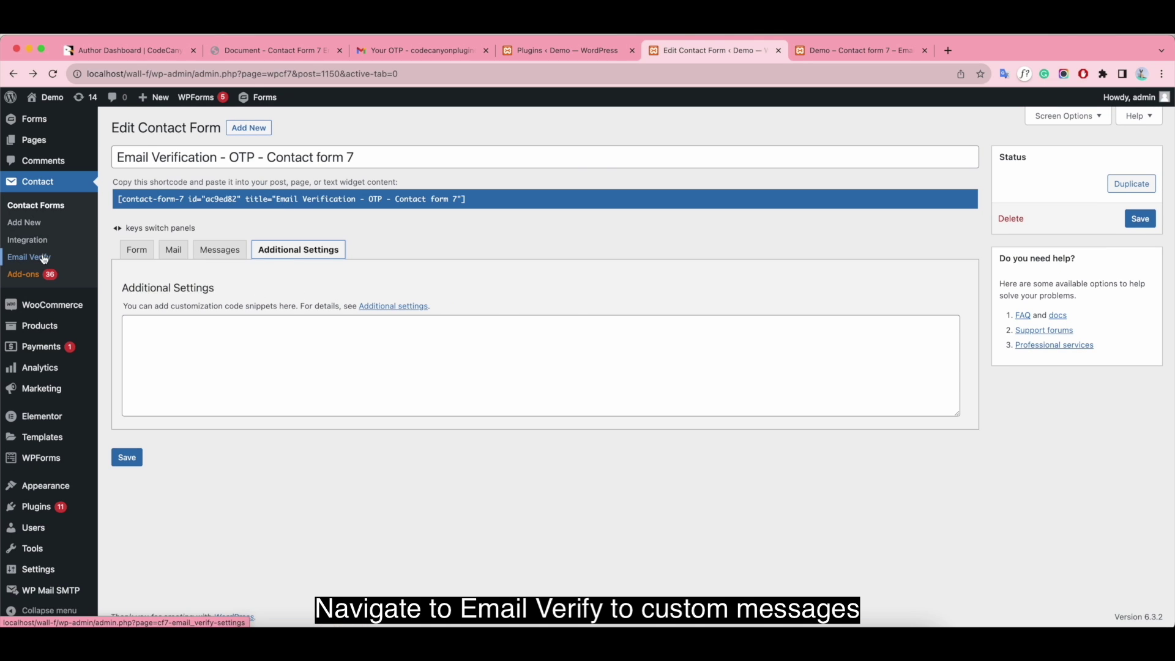
pyautogui.click(29, 257)
# - Append 'Email' so the button reads 'Click here to verify your Email', and check the live form
pyautogui.click(326, 164)
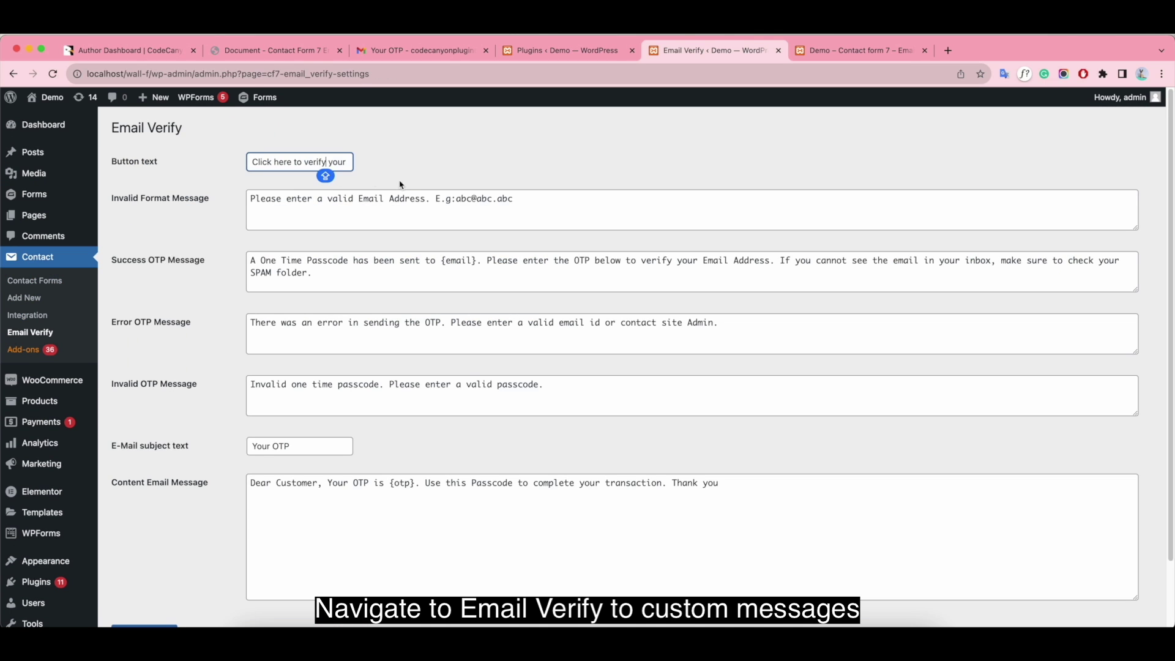
pyautogui.write('Email')
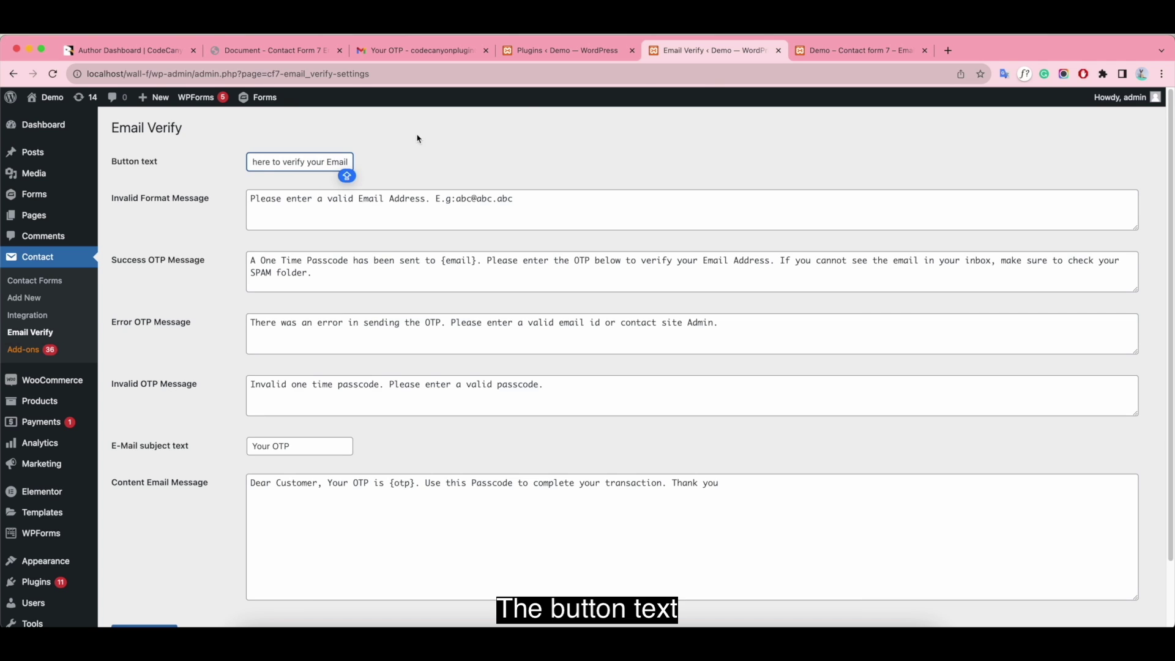
pyautogui.click(833, 61)
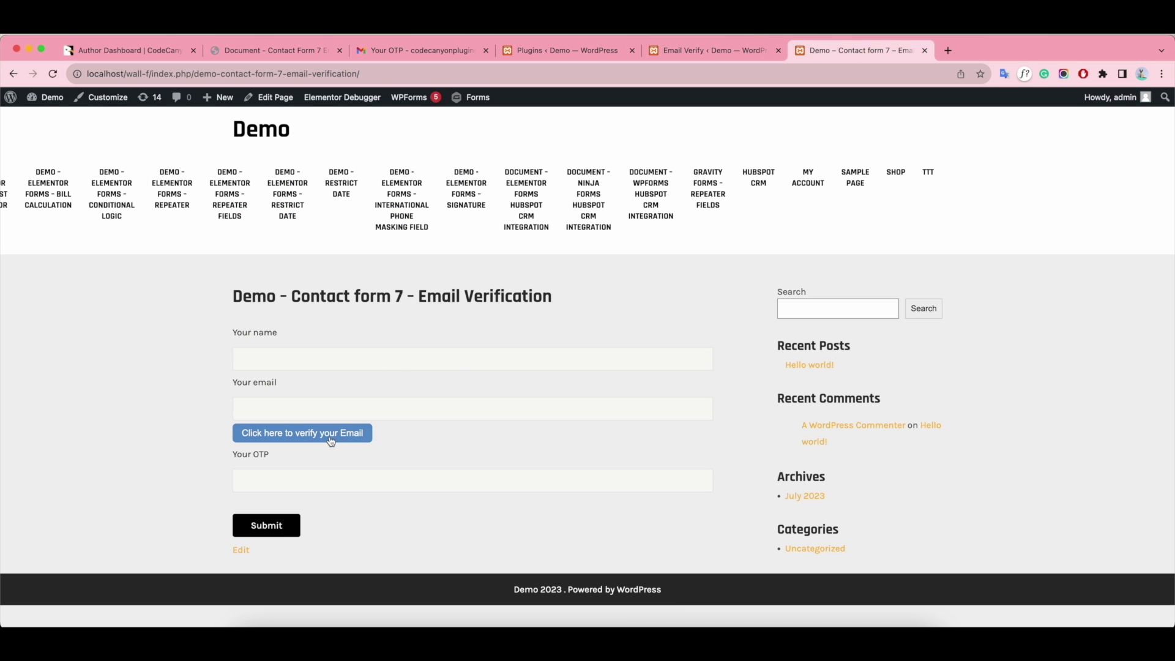
# - Review the invalid email format, success OTP and error OTP messages in Email Verify settings
pyautogui.click(729, 56)
pyautogui.click(577, 196)
pyautogui.click(809, 279)
pyautogui.click(722, 343)
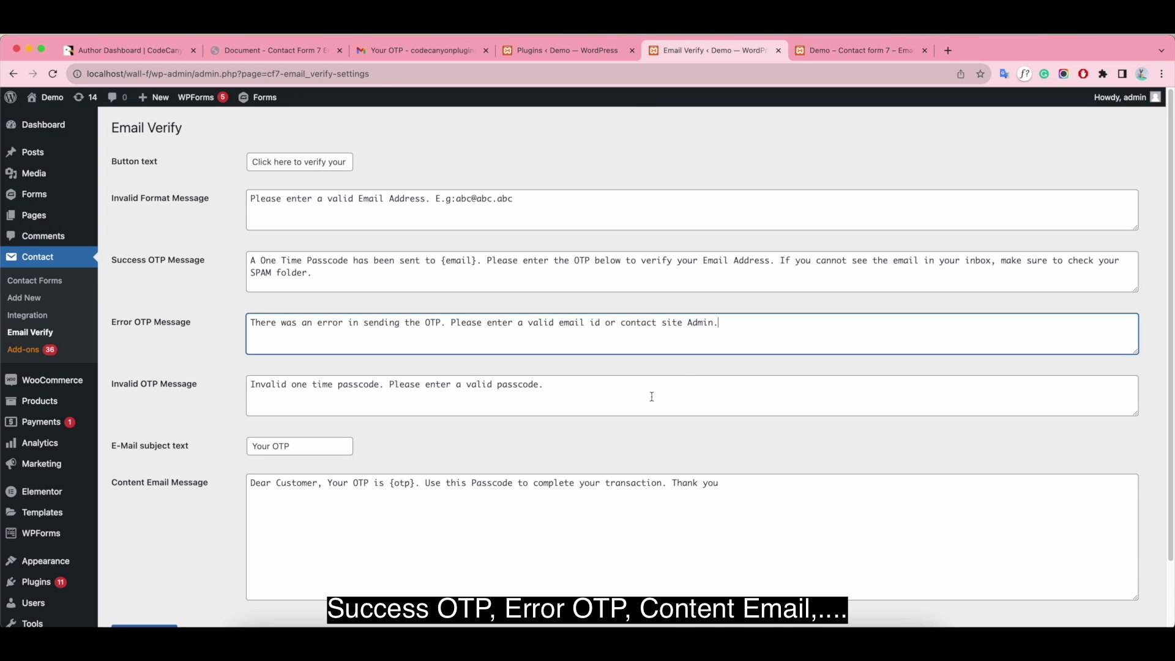
# - Change the OTP email subject to 'Verification Code'
pyautogui.moveTo(326, 451); pyautogui.dragTo(243, 451)
pyautogui.press('BackSpace')
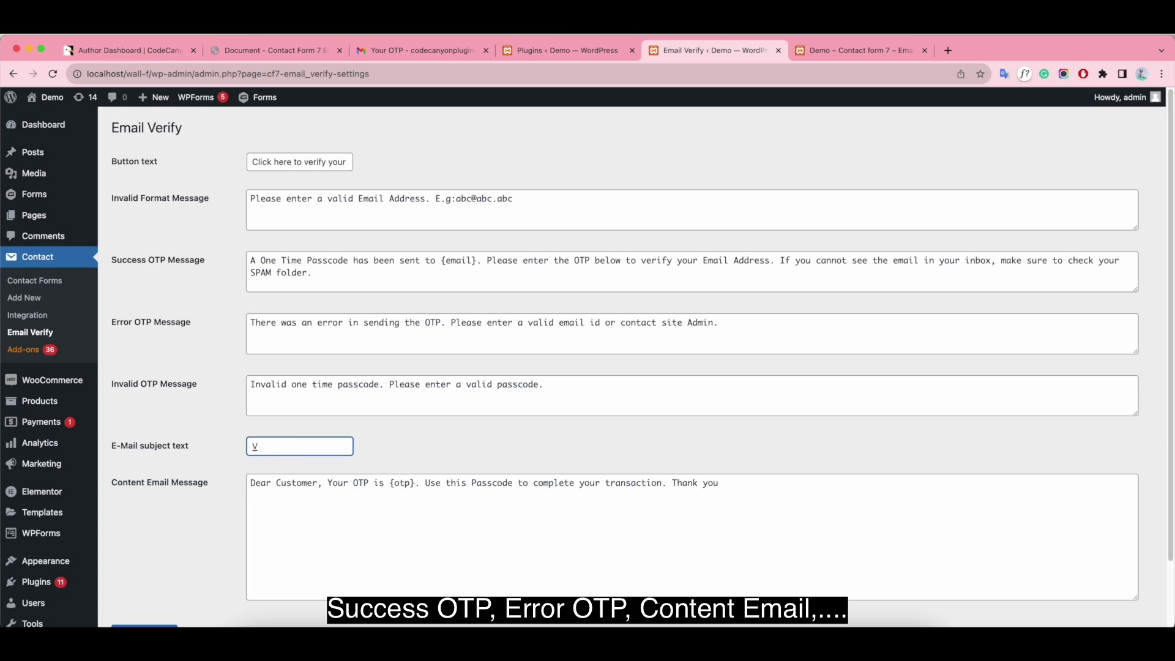
pyautogui.write('Verification Code')
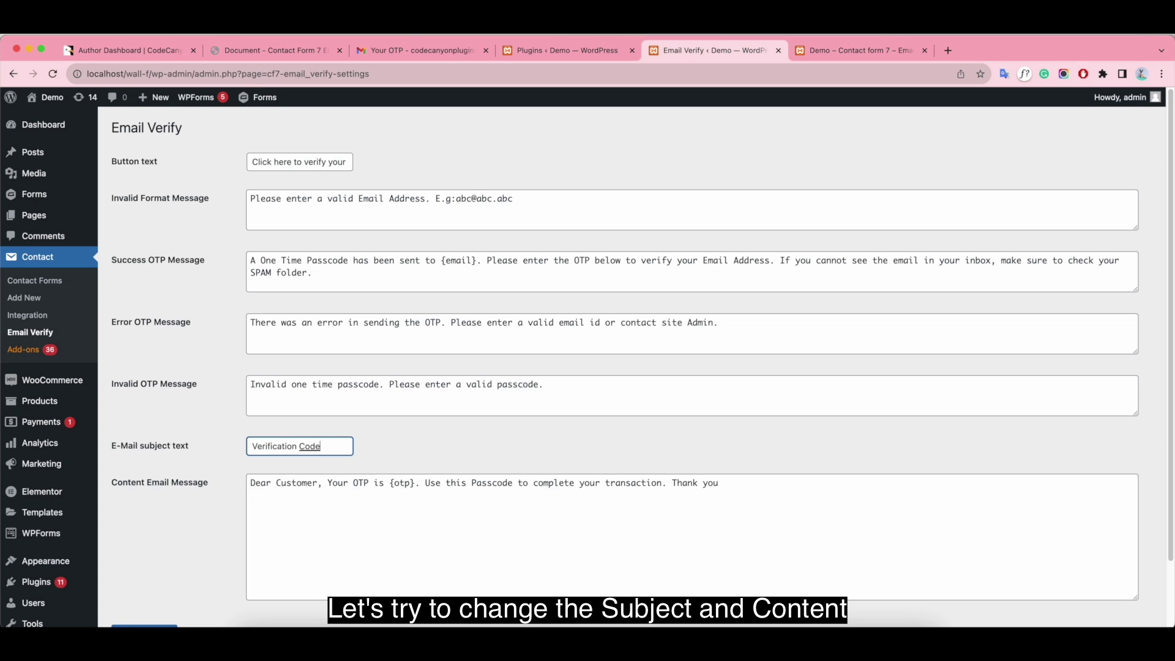
# - Replace 'Customer' with 'Sir/Madam' in the email greeting and break the line after it
pyautogui.doubleClick(317, 484)
pyautogui.press('BackSpace')
pyautogui.write('Si')
pyautogui.write('r/Madam')
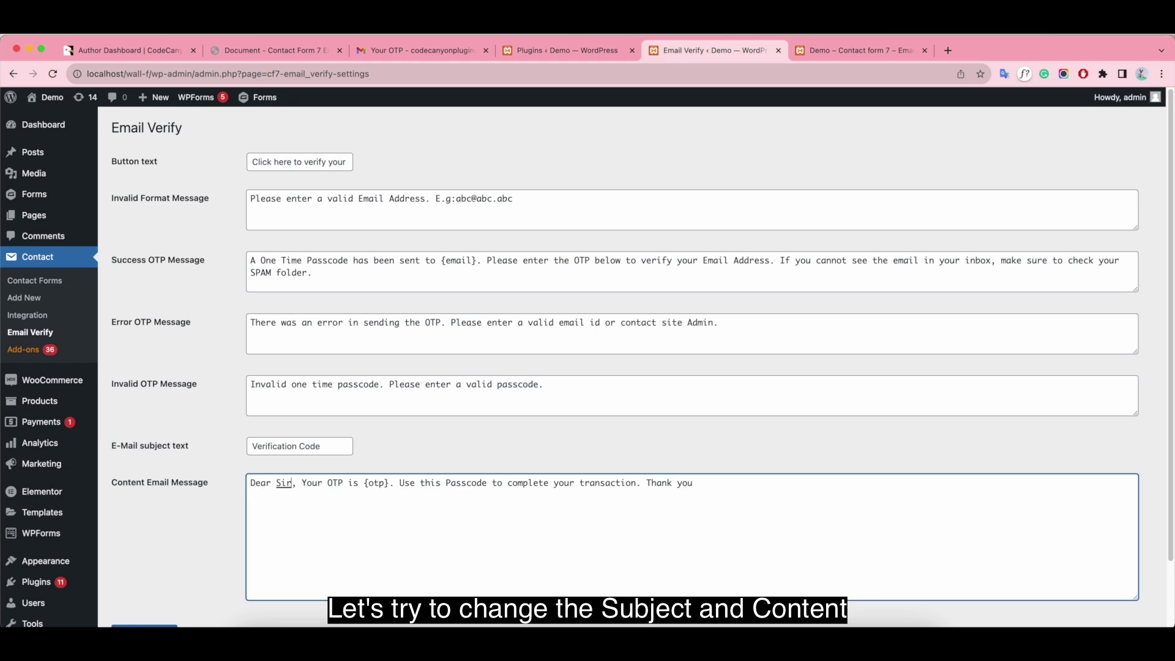
pyautogui.click(328, 484)
pyautogui.press('Return')
pyautogui.write('<br>')
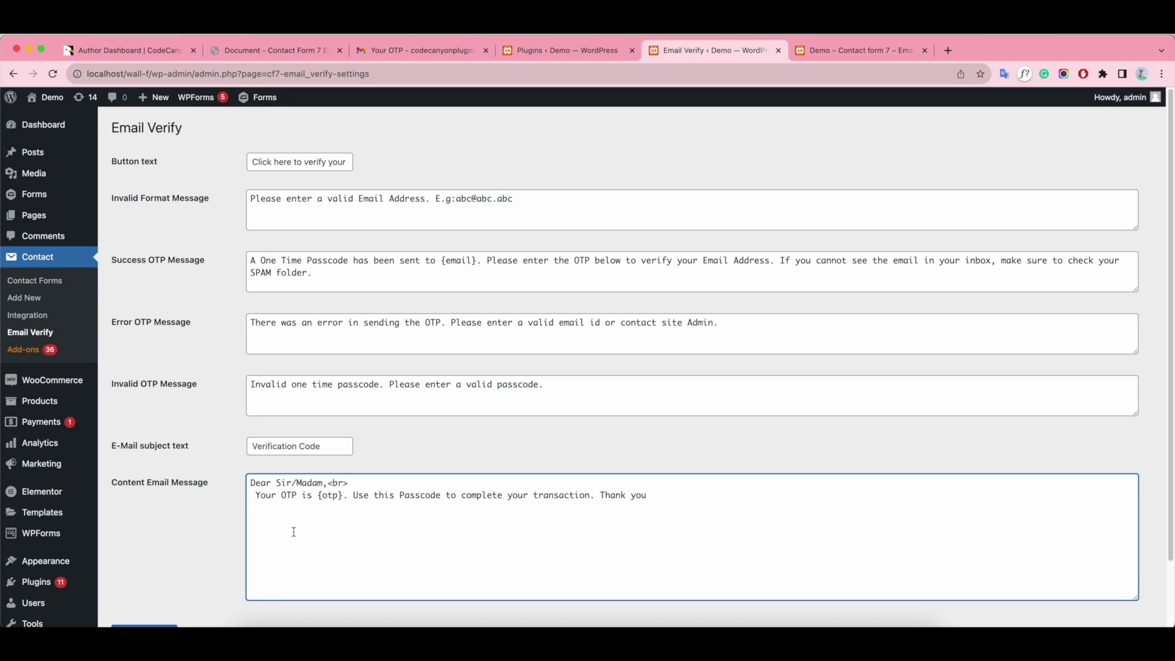
# - Reword the second line's opening to 'Use this OTP {otp}', dropping the word 'is'
pyautogui.click(255, 495)
pyautogui.press('BackSpace')
pyautogui.moveTo(267, 496); pyautogui.dragTo(250, 495)
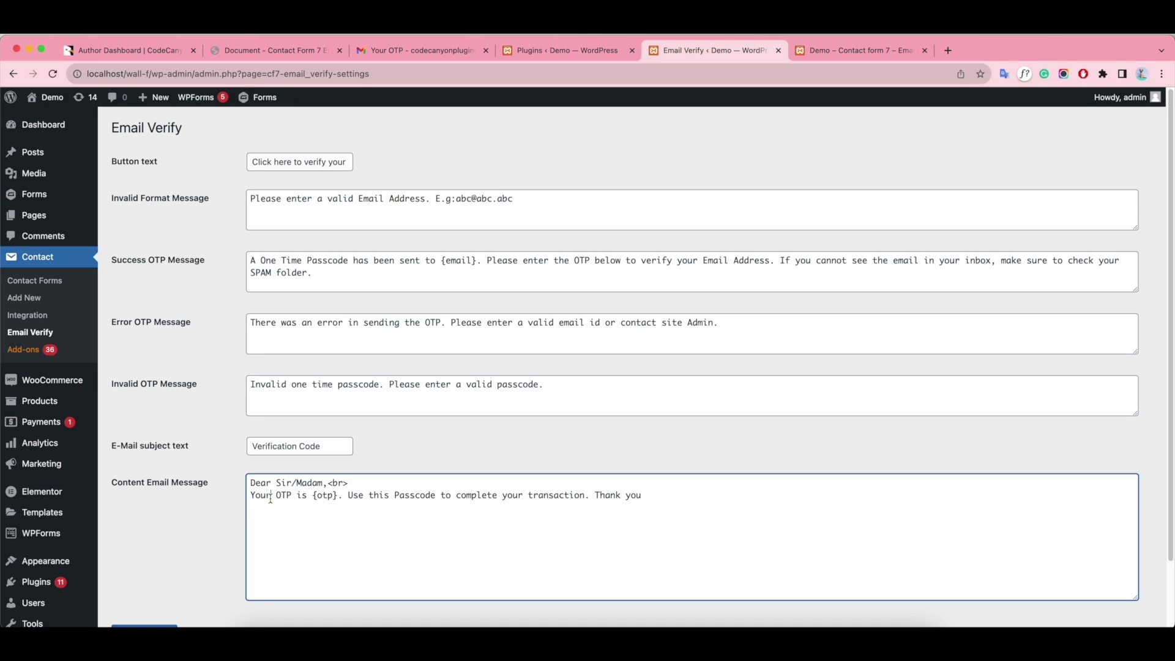
pyautogui.press('BackSpace')
pyautogui.press('Delete')
pyautogui.write('Use this')
pyautogui.doubleClick(326, 497)
pyautogui.press('BackSpace')
pyautogui.press('BackSpace')
# - Delete the redundant passcode fragment and replace 'transaction' with 'form process'
pyautogui.moveTo(343, 497); pyautogui.dragTo(446, 497)
pyautogui.press('BackSpace')
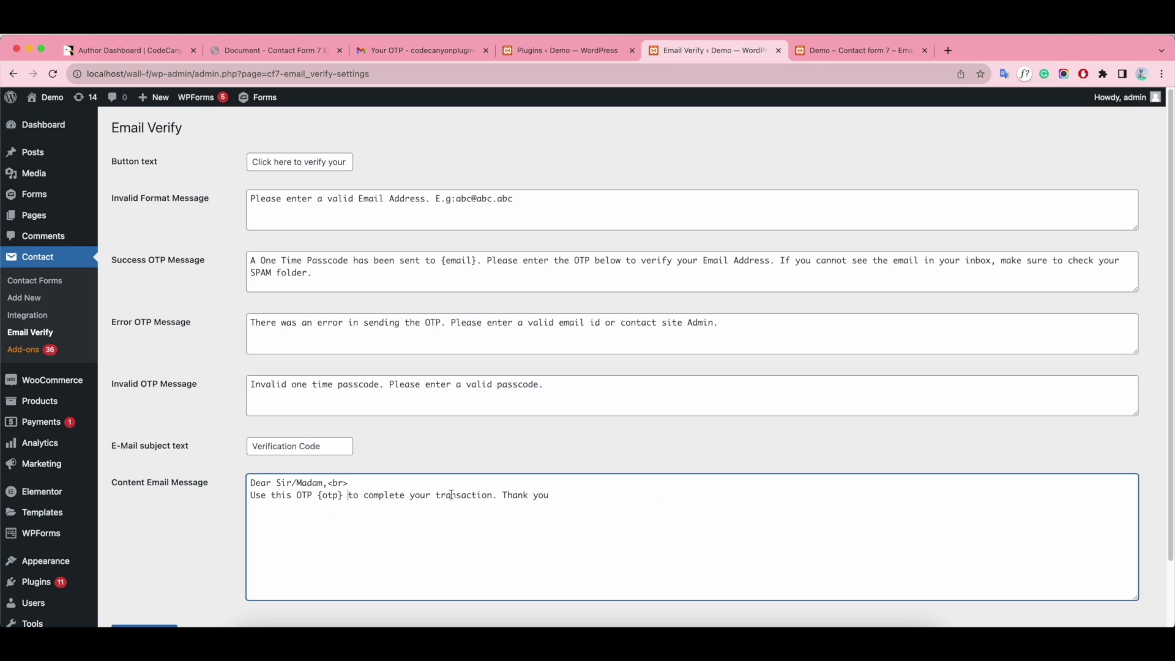
pyautogui.doubleClick(469, 495)
pyautogui.press('BackSpace')
pyautogui.write('form precos')
pyautogui.press('BackSpace')
pyautogui.press('BackSpace')
pyautogui.press('BackSpace')
pyautogui.press('BackSpace')
pyautogui.write('ocess')
# - Add <br> after 'process.', put 'Thank you!' on its own line, and save the settings
pyautogui.click(503, 498)
pyautogui.write('<br>')
pyautogui.press('Return')
pyautogui.press('Delete')
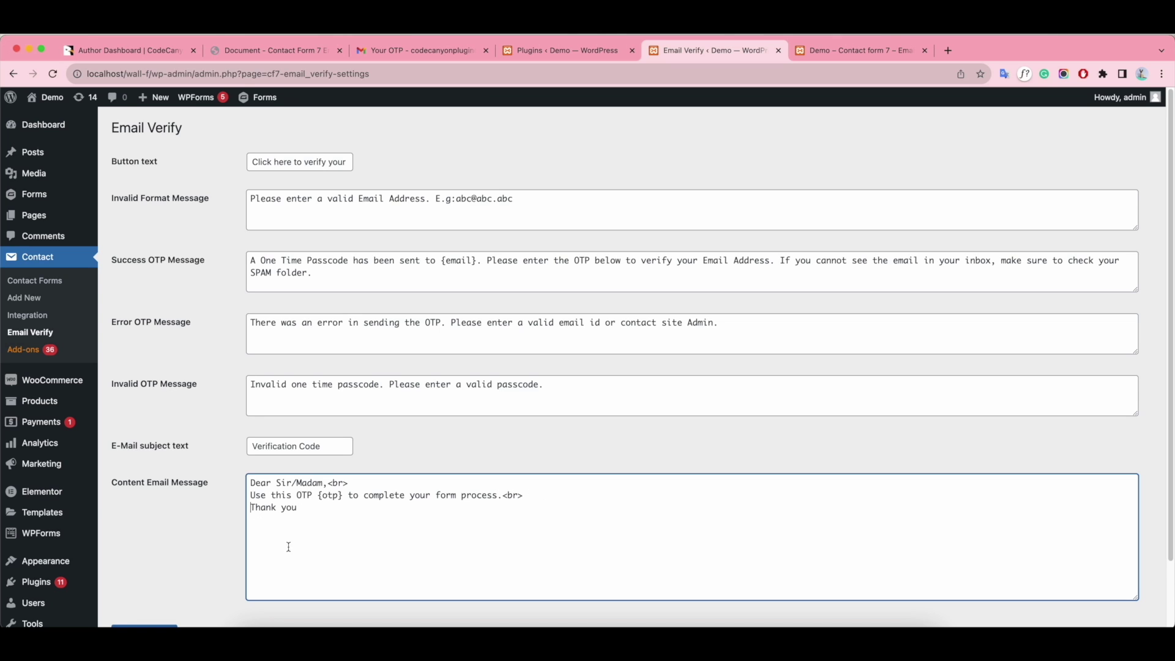
pyautogui.write('!')
pyautogui.scroll(-2, 598, 493)
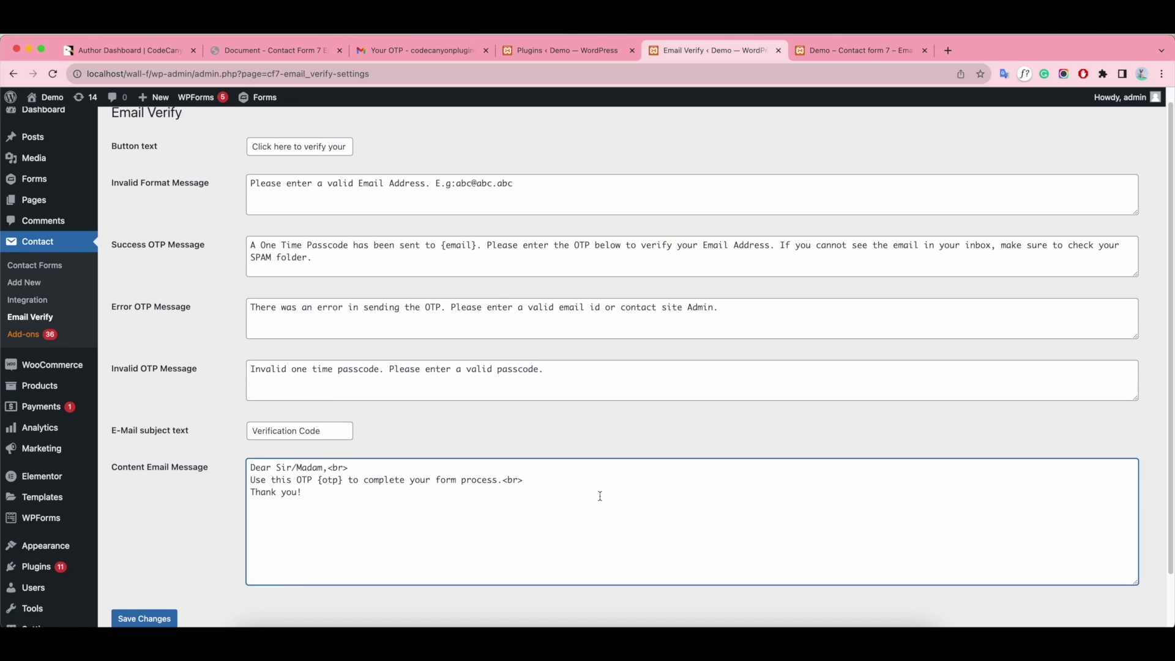
pyautogui.click(132, 586)
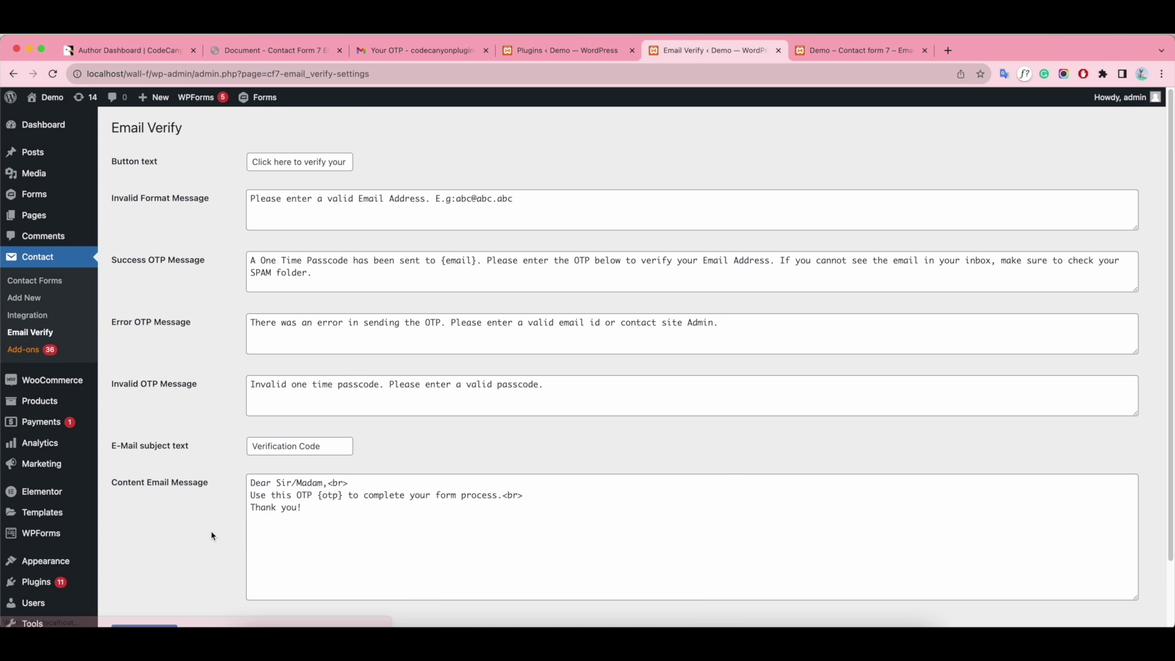
# - Enter a name on the demo form and copy the email address from the earlier OTP email
pyautogui.click(857, 50)
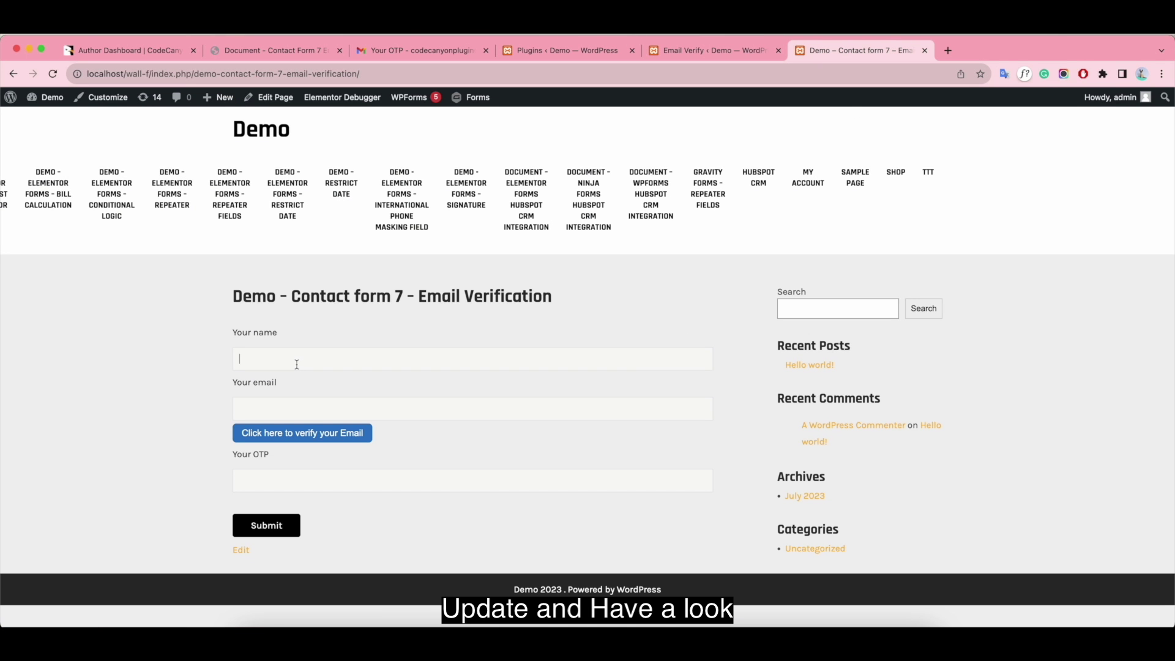
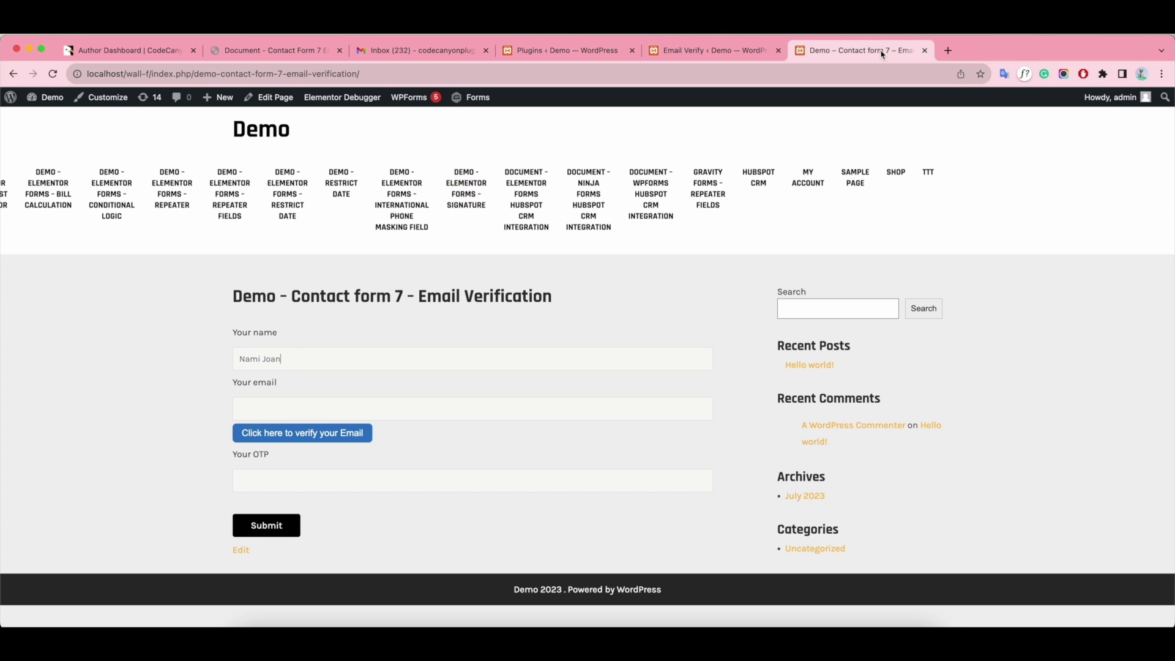
pyautogui.click(456, 50)
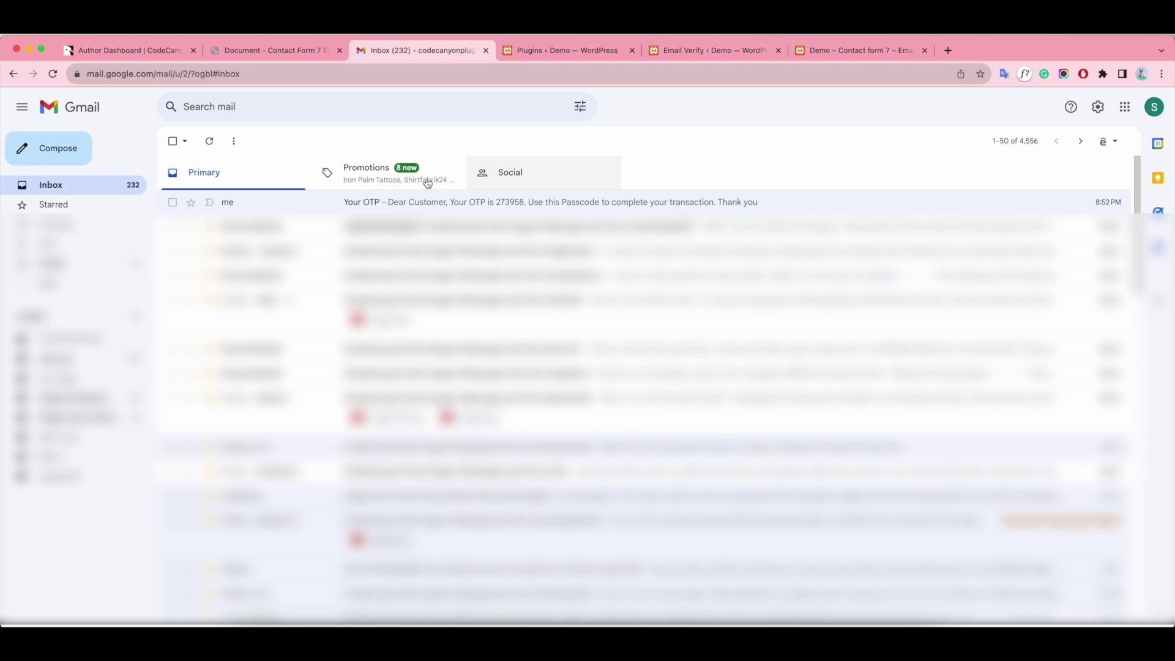
pyautogui.click(588, 207)
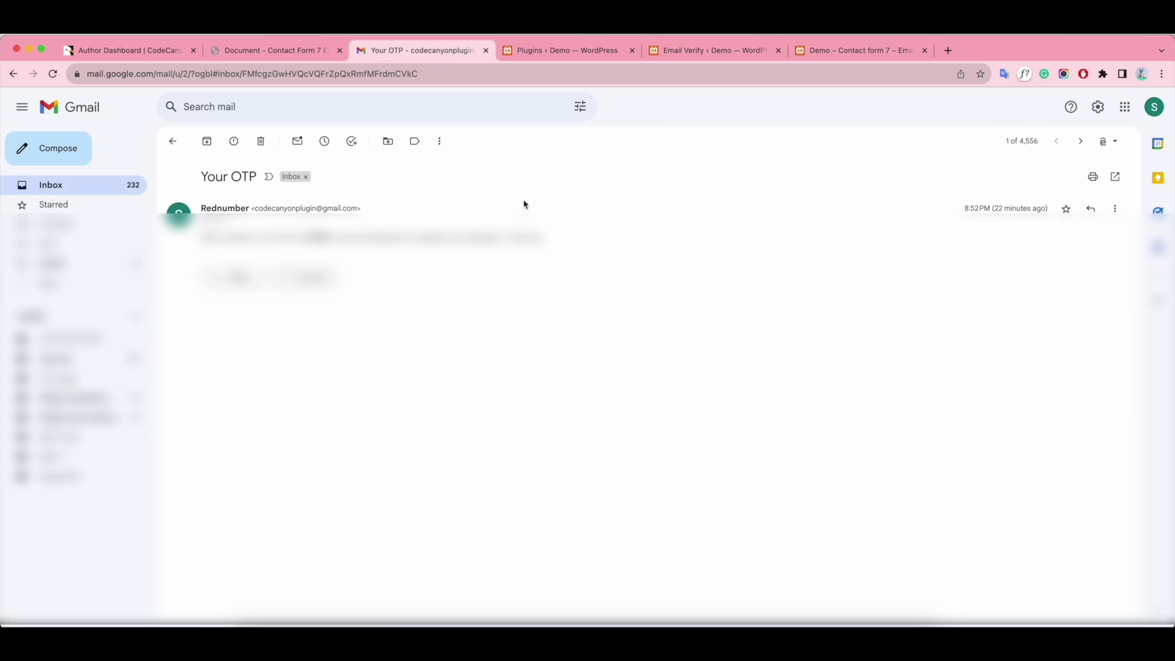
pyautogui.moveTo(255, 210); pyautogui.dragTo(358, 210)
pyautogui.press('super+c')
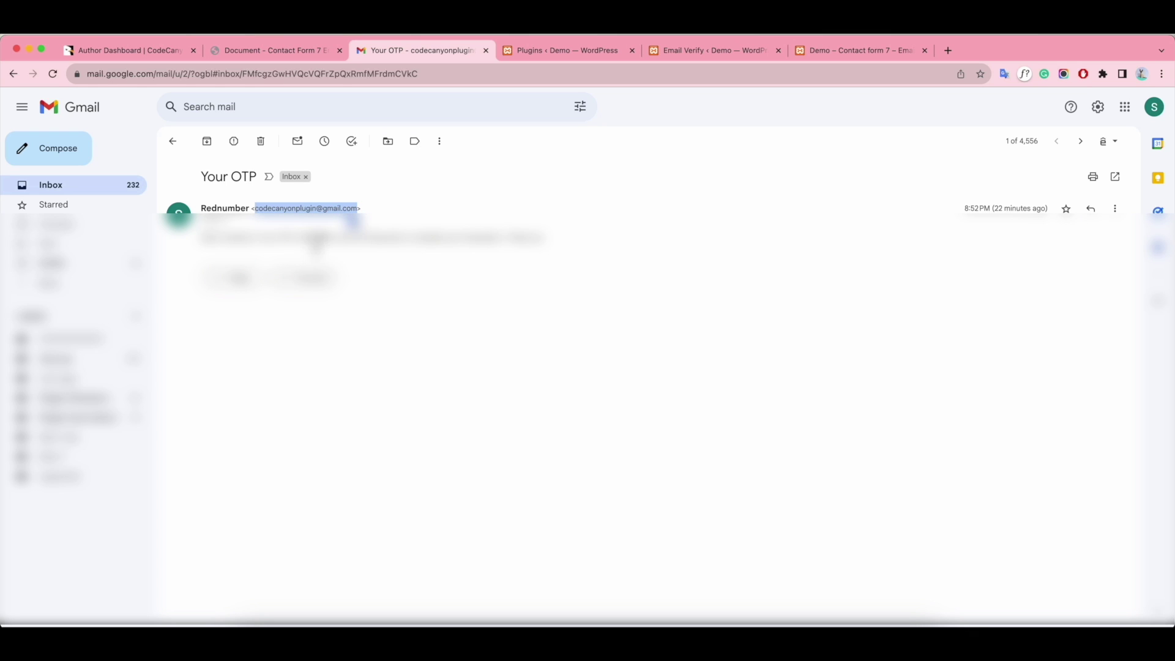
# - Paste the address into Your email, request a one-time passcode, and go back to Gmail
pyautogui.click(843, 50)
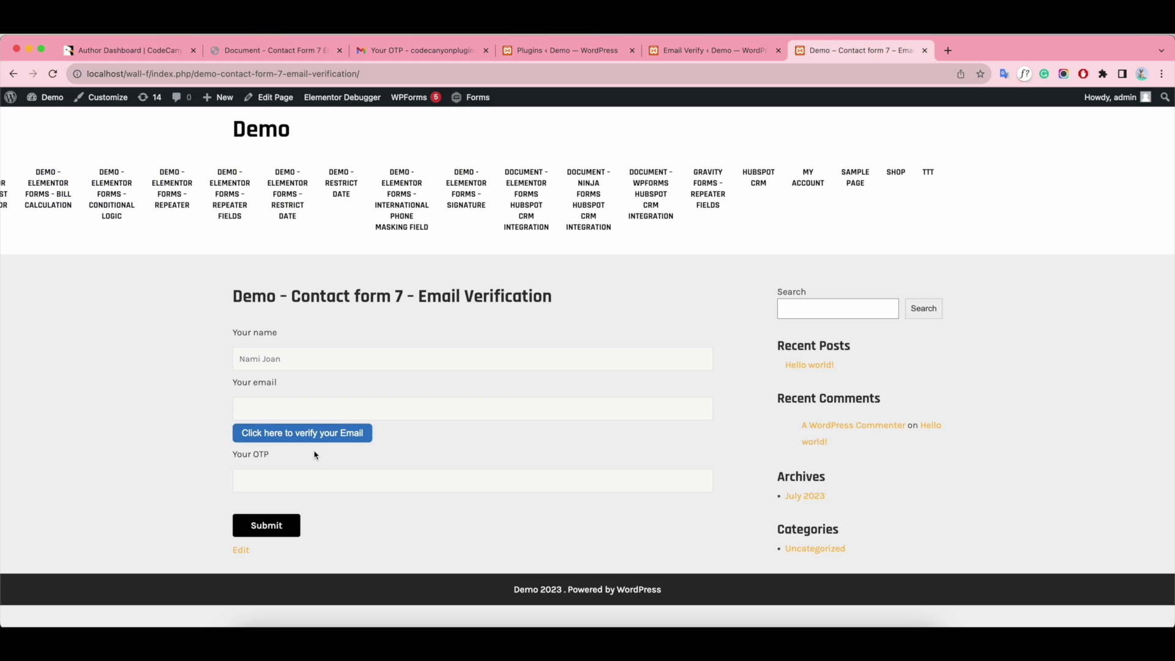
pyautogui.click(276, 402)
pyautogui.press('super+v')
pyautogui.click(340, 428)
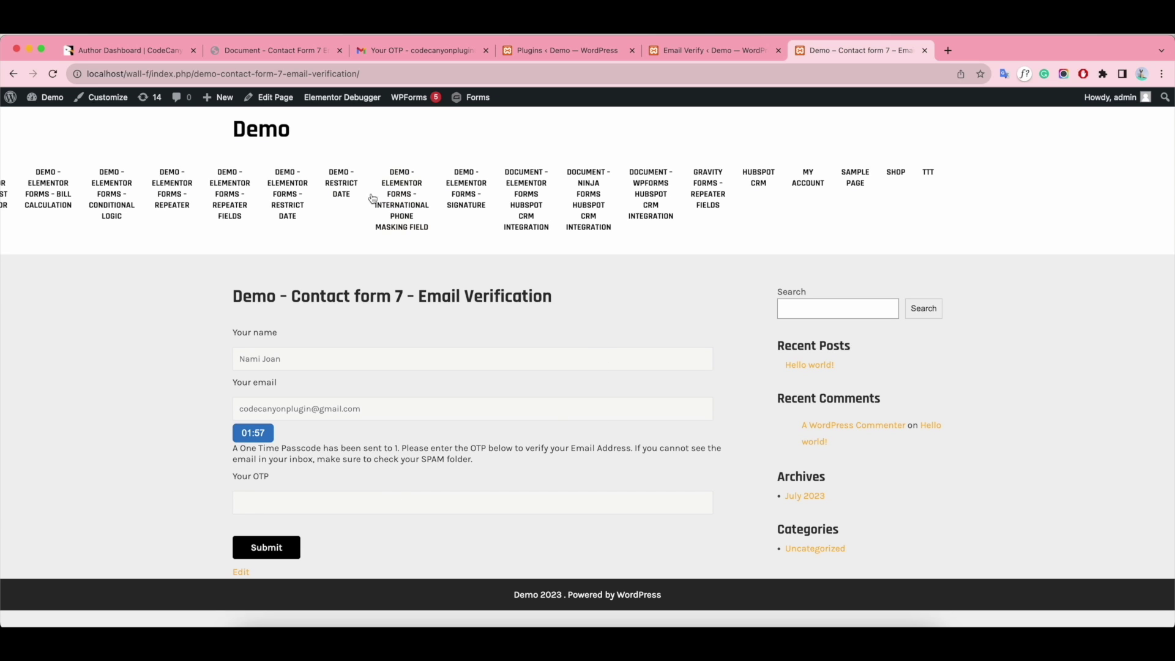
pyautogui.click(416, 50)
pyautogui.click(174, 141)
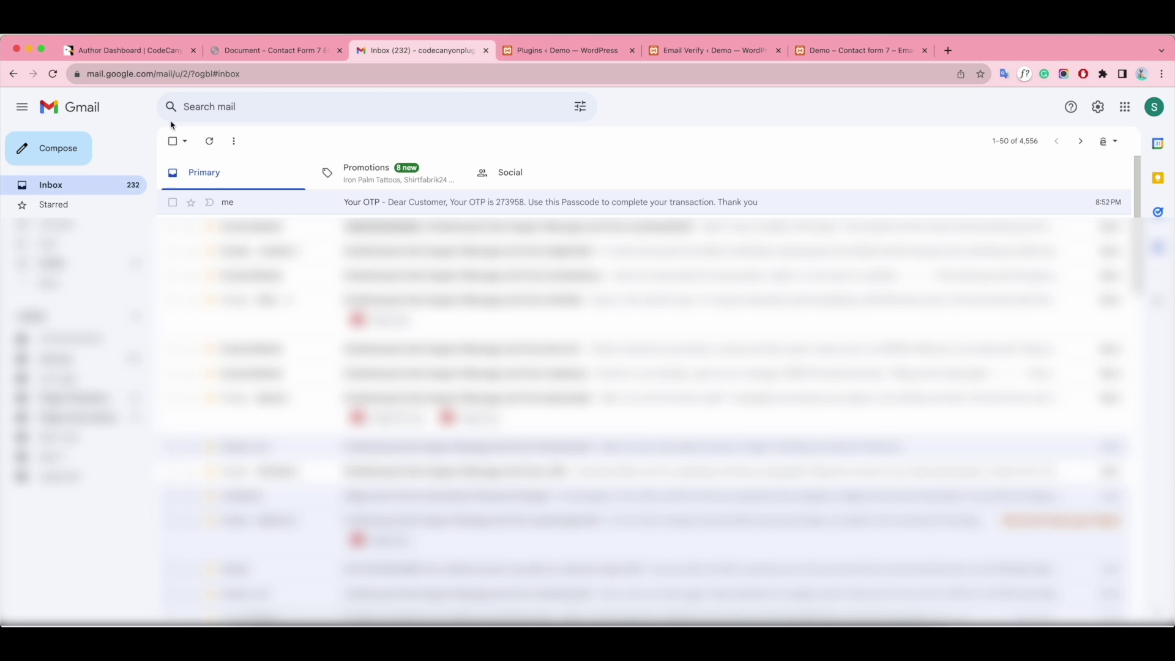
pyautogui.click(53, 73)
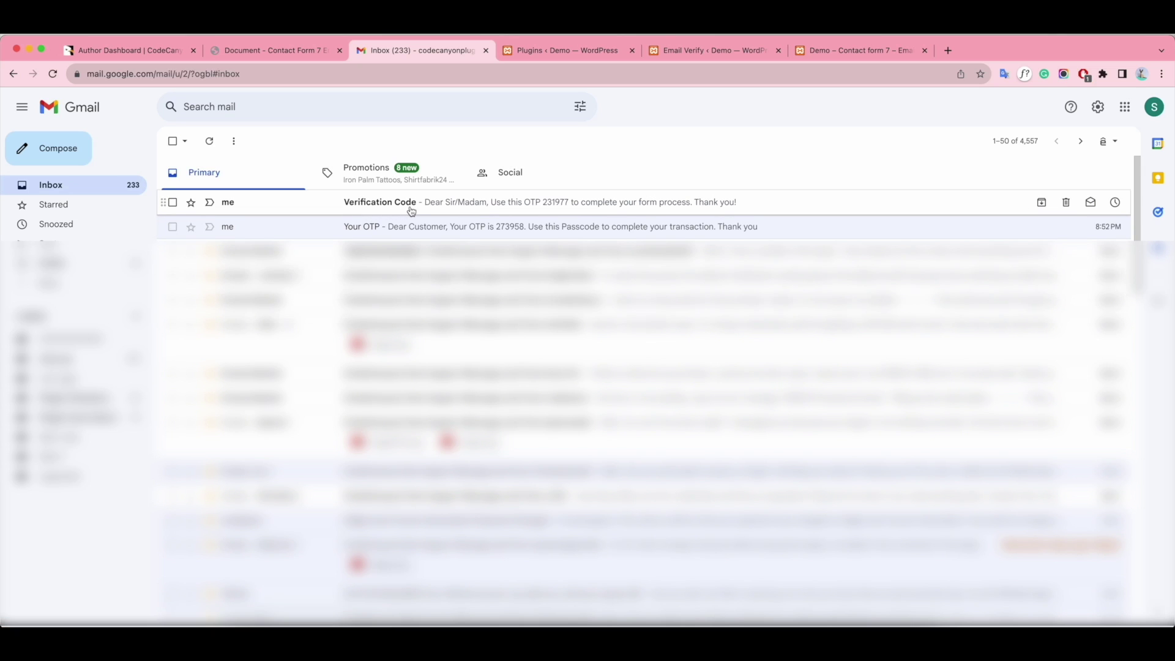
pyautogui.click(795, 203)
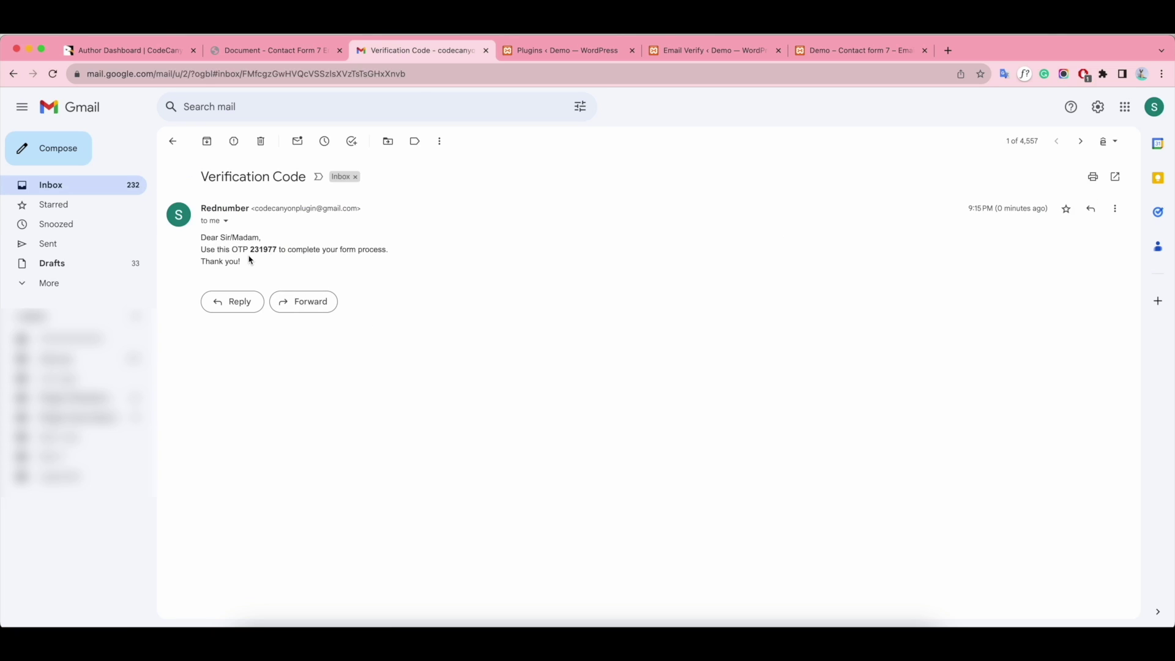
pyautogui.moveTo(249, 250); pyautogui.dragTo(282, 250)
pyautogui.press('super+c')
# - Paste the passcode into Your OTP and submit the form, which confirms the message was sent
pyautogui.click(814, 50)
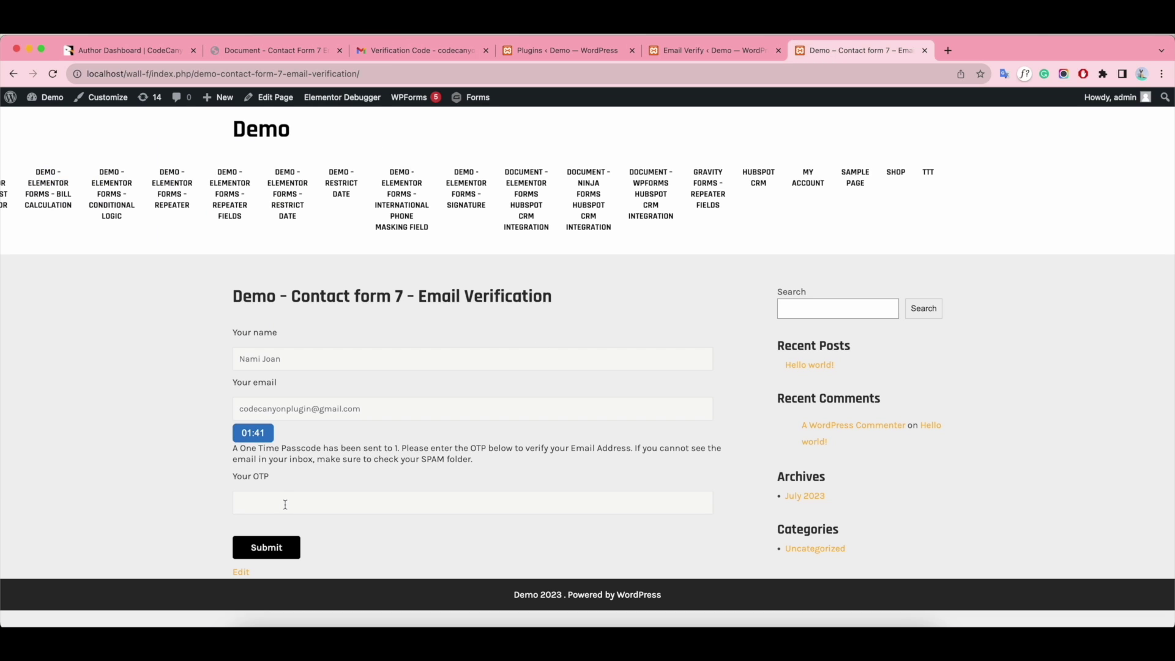
pyautogui.press('super+v')
pyautogui.click(272, 554)
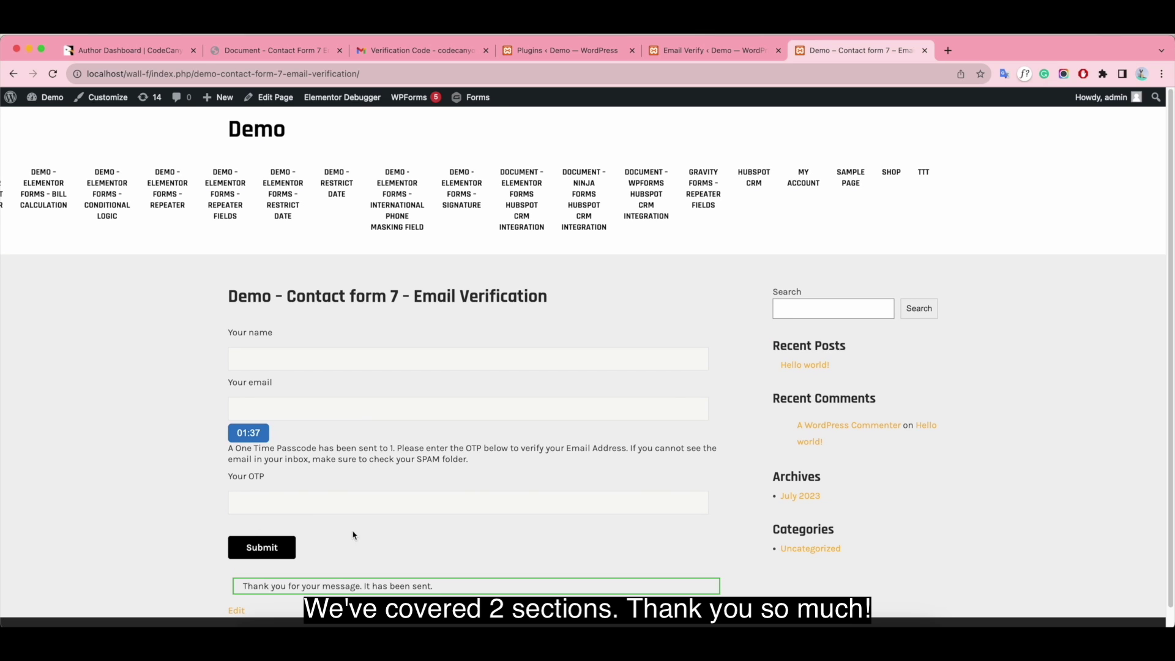
pyautogui.scroll(-1, 536, 514)
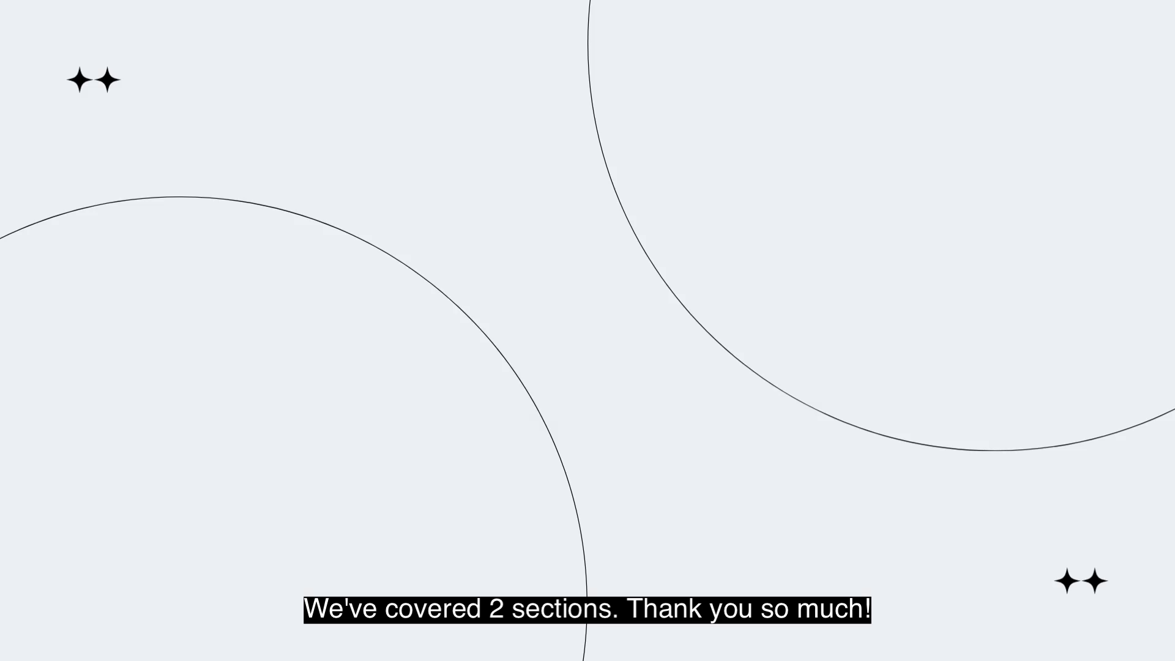